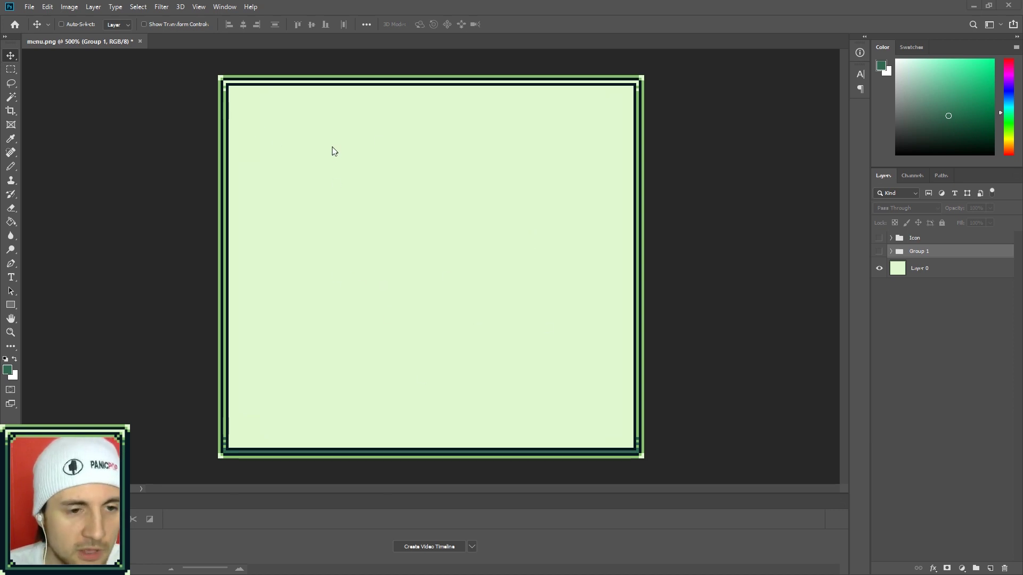
Look at the document's colour mode options and close them without changes.
{"action": "left_click", "coordinate": [71, 7]}
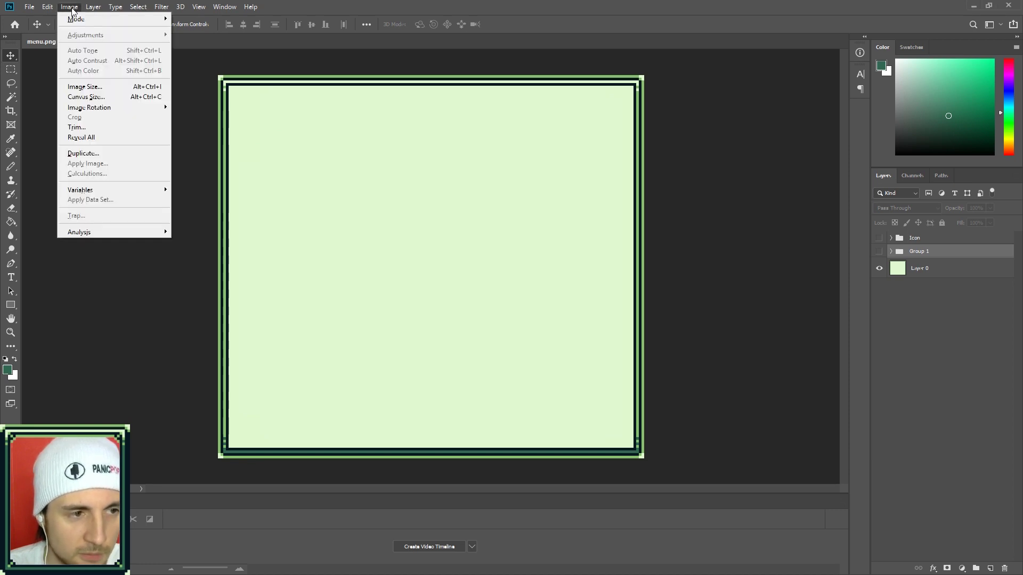
{"action": "mouse_move", "coordinate": [86, 19]}
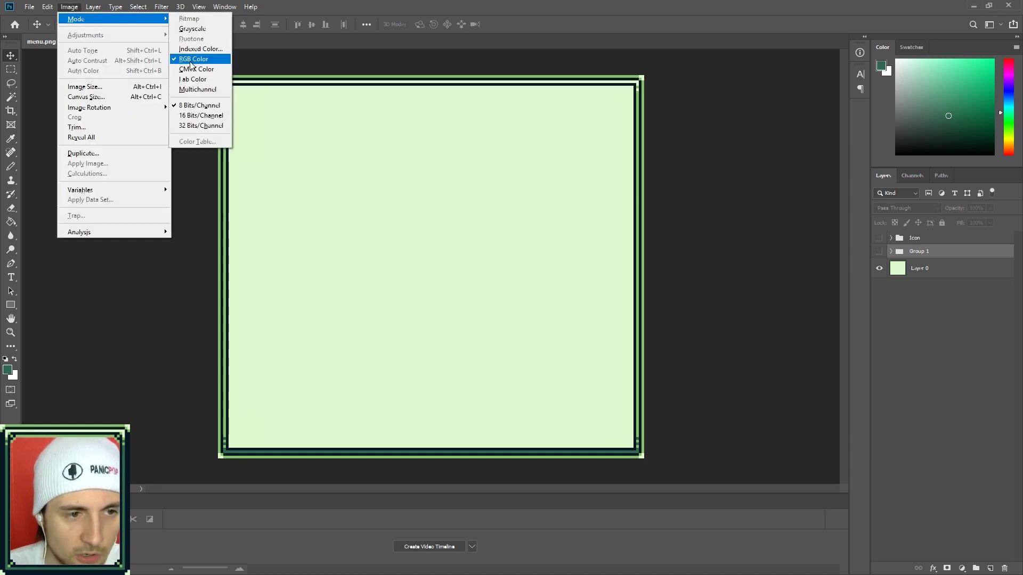
{"action": "left_click", "coordinate": [345, 104]}
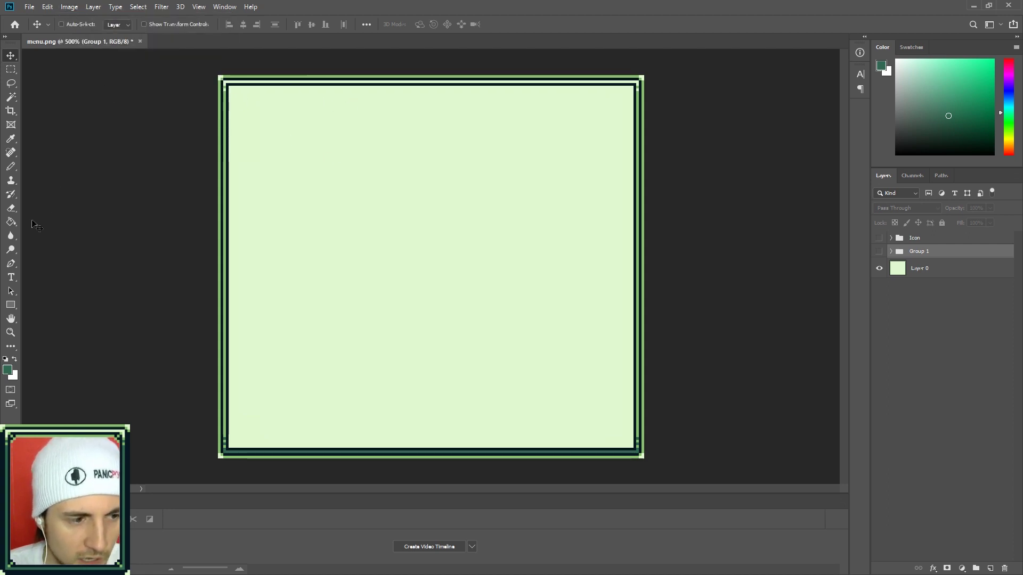
Create a test text layer reading 'text here' and nudge it slightly right.
{"action": "left_click", "coordinate": [11, 277]}
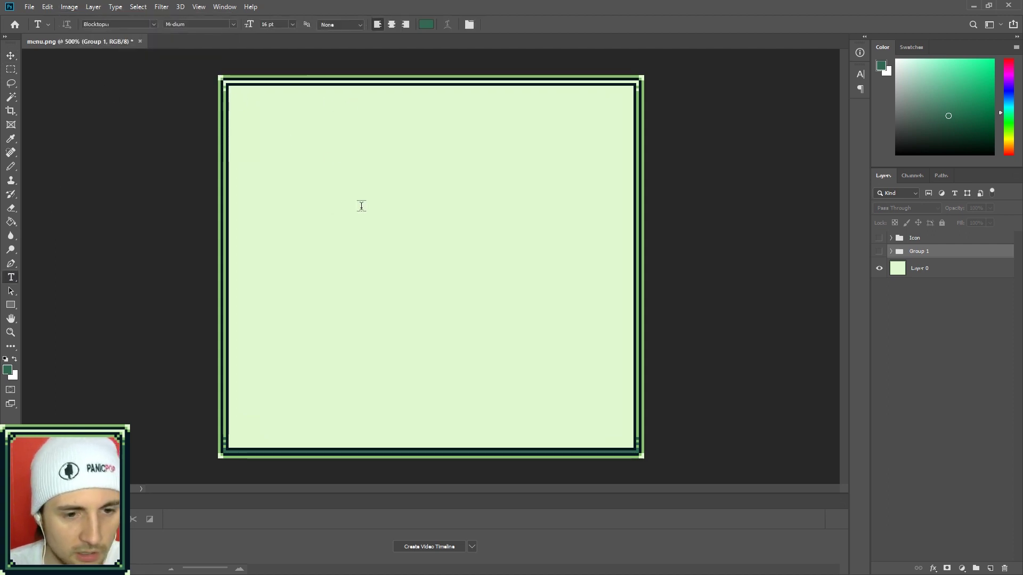
{"action": "left_click", "coordinate": [331, 203]}
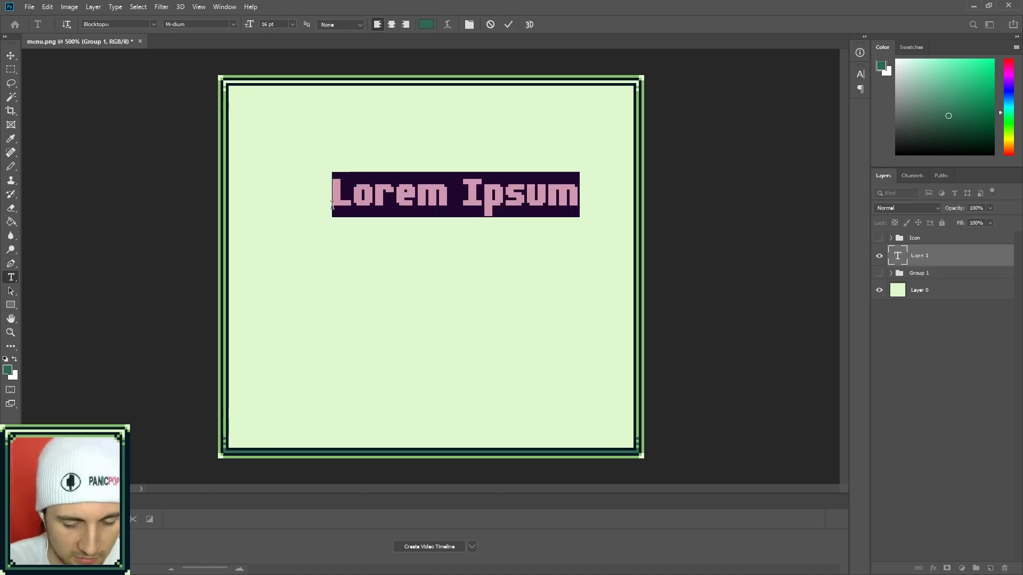
{"action": "type", "text": "text here"}
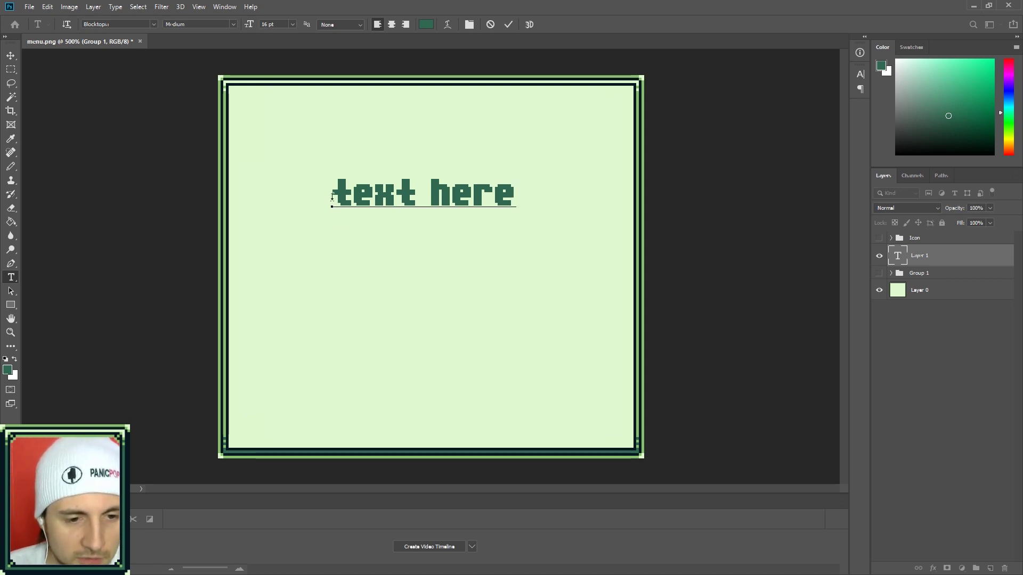
{"action": "left_click_drag", "start_coordinate": [337, 195], "coordinate": [516, 198]}
{"action": "left_click", "coordinate": [11, 55]}
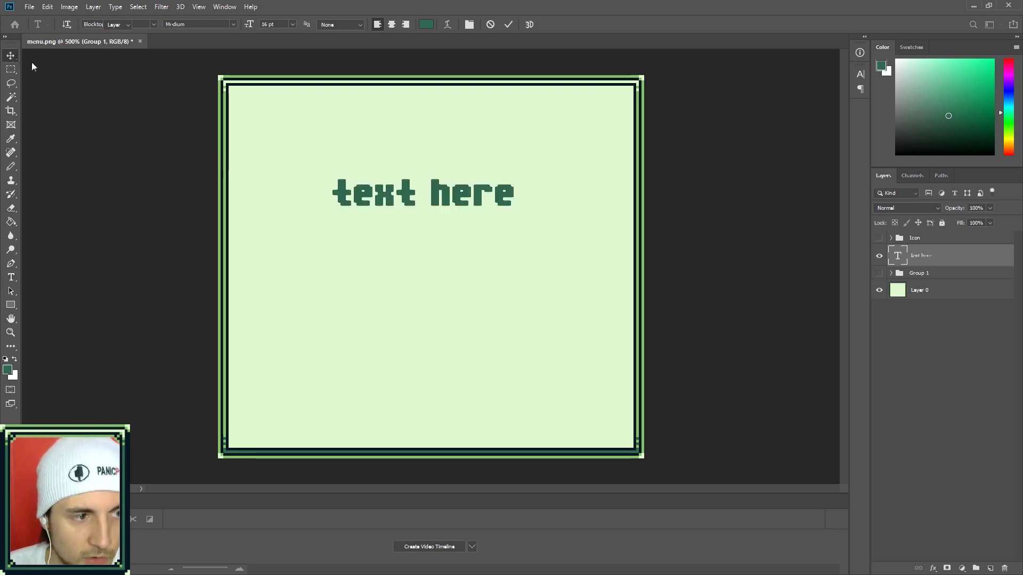
{"action": "left_click_drag", "start_coordinate": [387, 196], "coordinate": [526, 193]}
Set the test text's anti-aliasing to Crisp.
{"action": "left_click", "coordinate": [11, 277]}
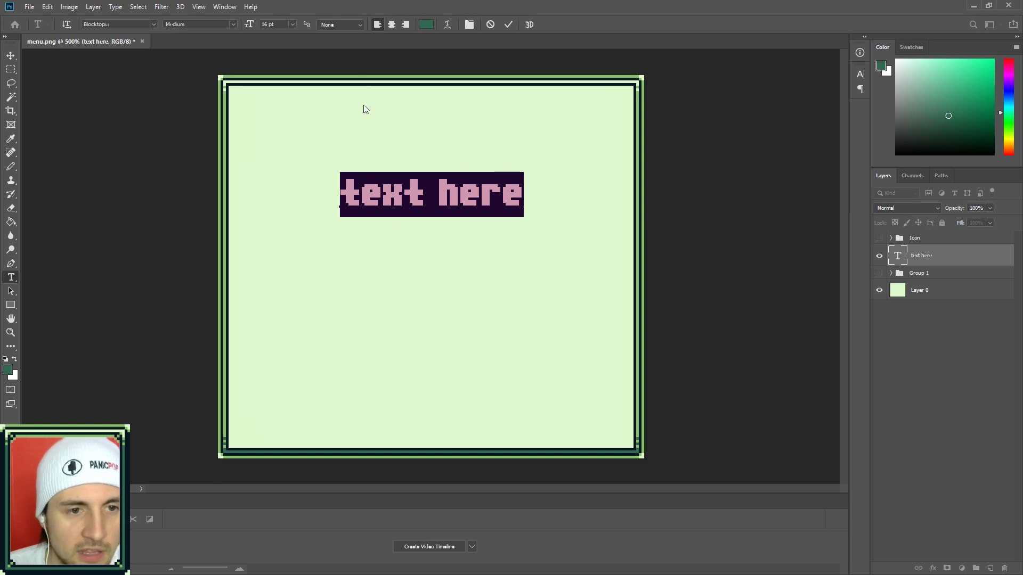
{"action": "left_click", "coordinate": [401, 188]}
{"action": "left_click_drag", "start_coordinate": [341, 193], "coordinate": [522, 195]}
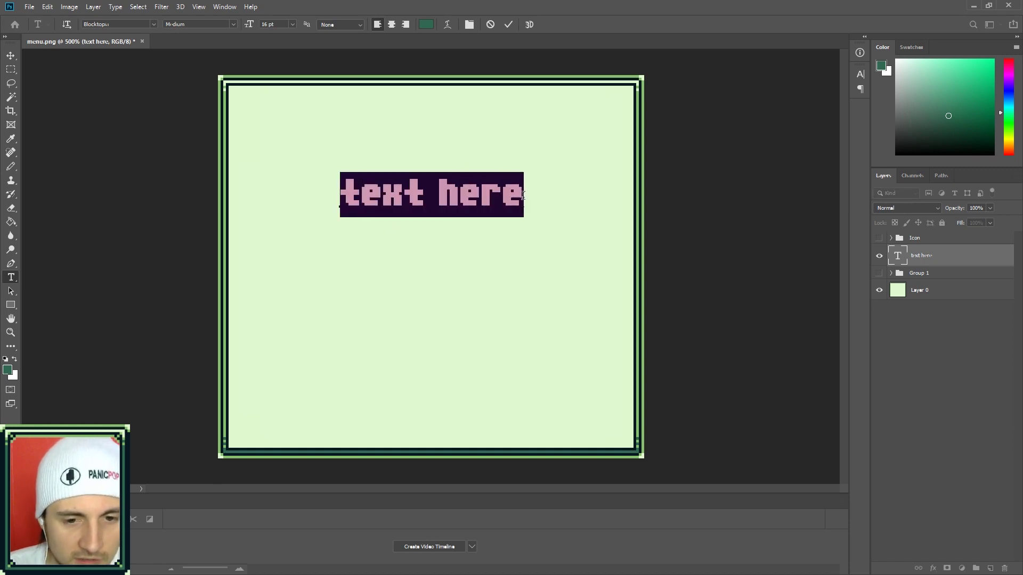
{"action": "left_click", "coordinate": [349, 26]}
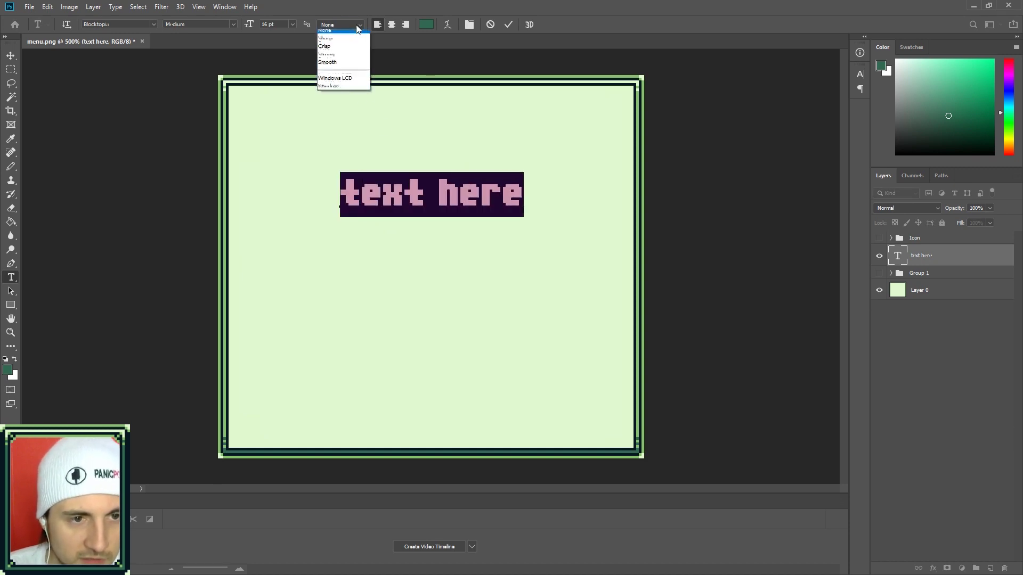
{"action": "left_click", "coordinate": [340, 50]}
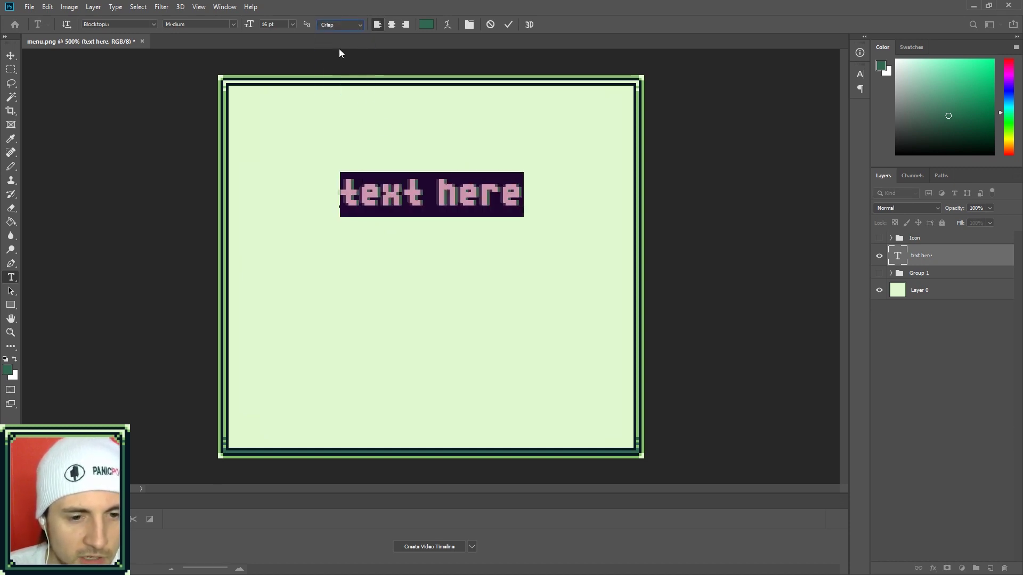
{"action": "left_click", "coordinate": [11, 55]}
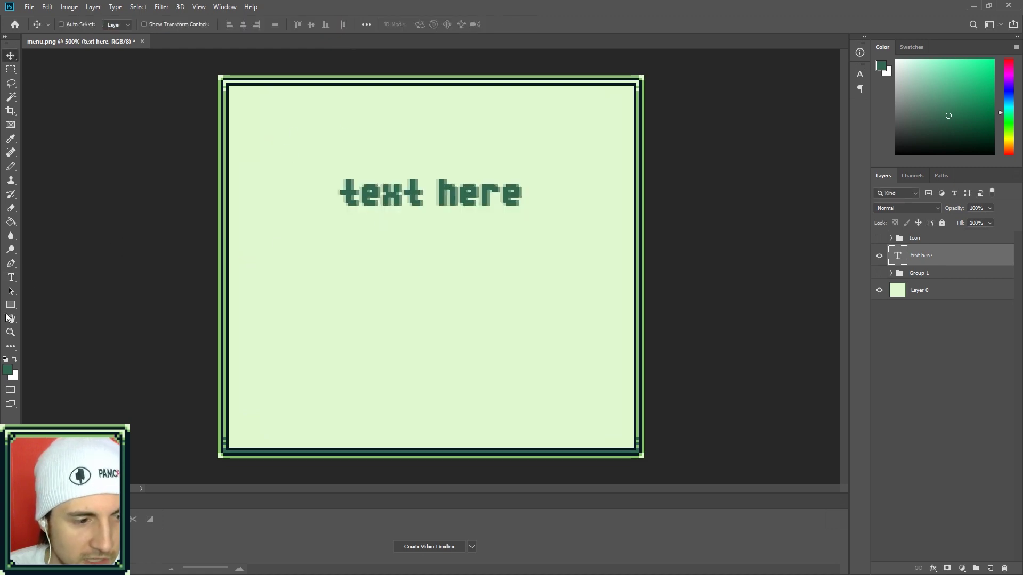
Change the test text's anti-aliasing to None.
{"action": "left_click", "coordinate": [11, 277]}
{"action": "left_click", "coordinate": [341, 193]}
{"action": "left_click_drag", "start_coordinate": [341, 193], "coordinate": [528, 189]}
{"action": "left_click", "coordinate": [341, 25]}
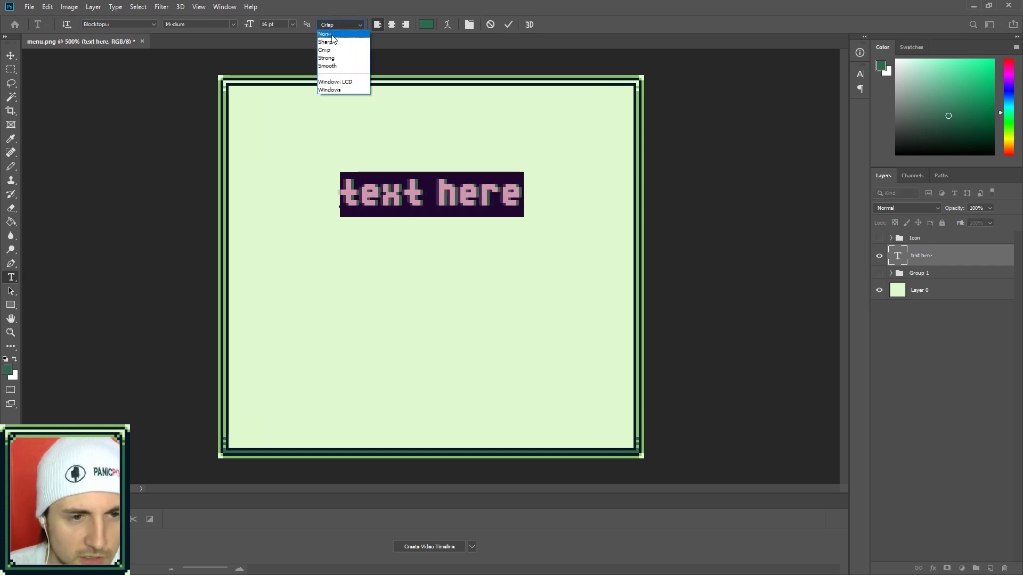
{"action": "left_click", "coordinate": [331, 35]}
{"action": "left_click", "coordinate": [10, 55]}
Move the test text down and back up about 50 px, then delete the test layer.
{"action": "left_click_drag", "start_coordinate": [397, 189], "coordinate": [398, 223]}
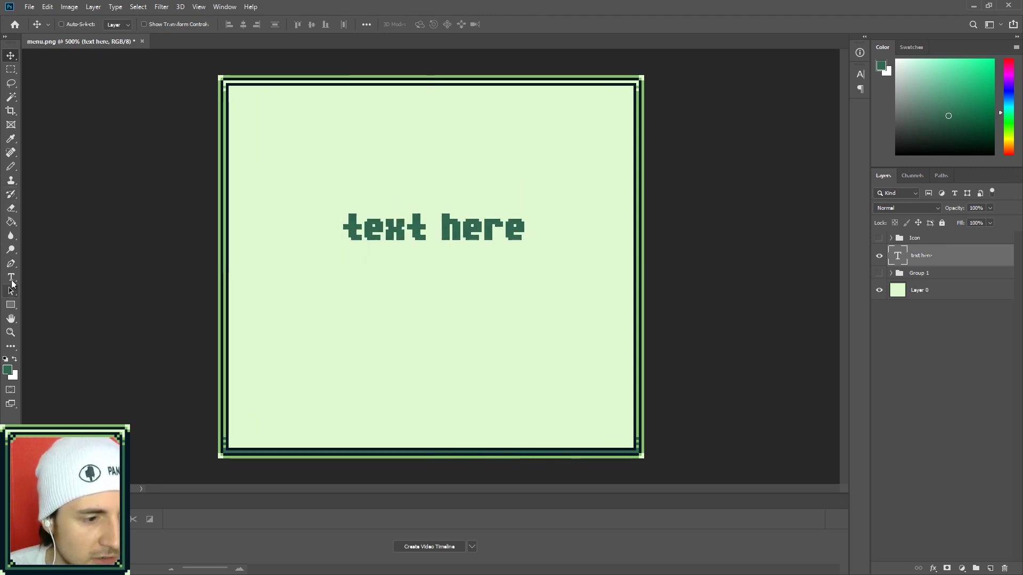
{"action": "left_click", "coordinate": [11, 278]}
{"action": "left_click_drag", "start_coordinate": [333, 244], "coordinate": [527, 234]}
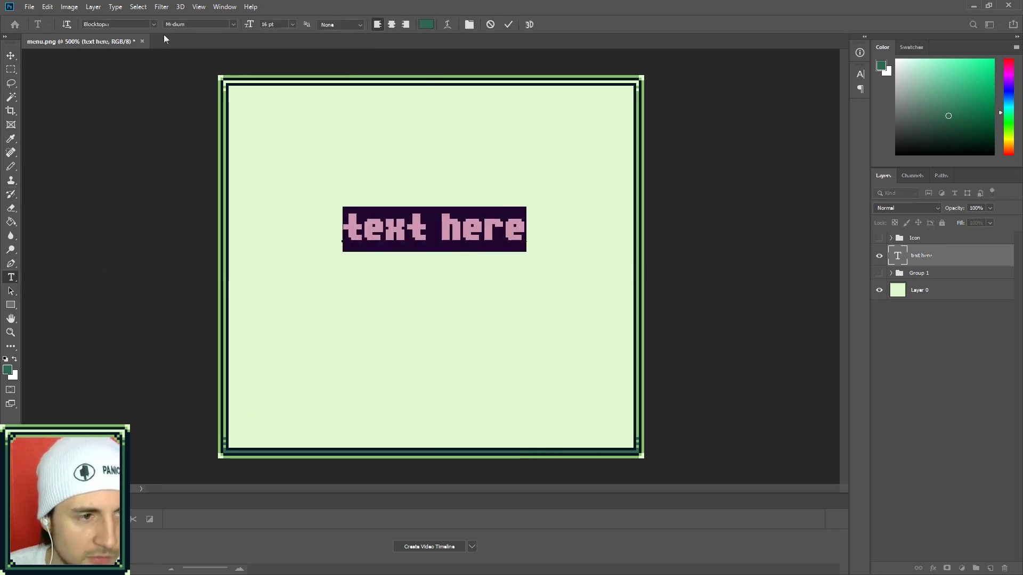
{"action": "left_click", "coordinate": [10, 55]}
{"action": "left_click_drag", "start_coordinate": [392, 229], "coordinate": [390, 201]}
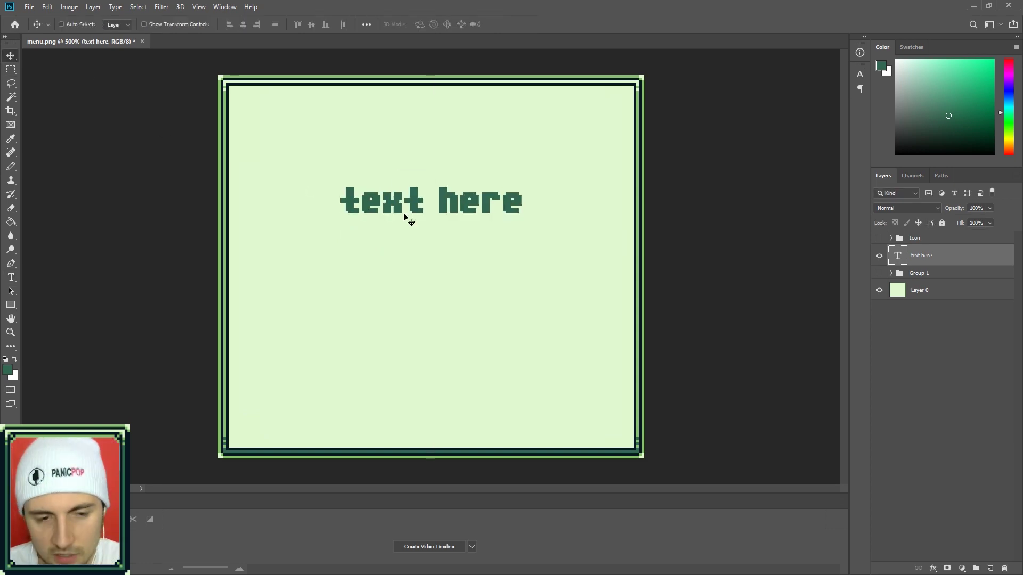
{"action": "key", "text": "Delete"}
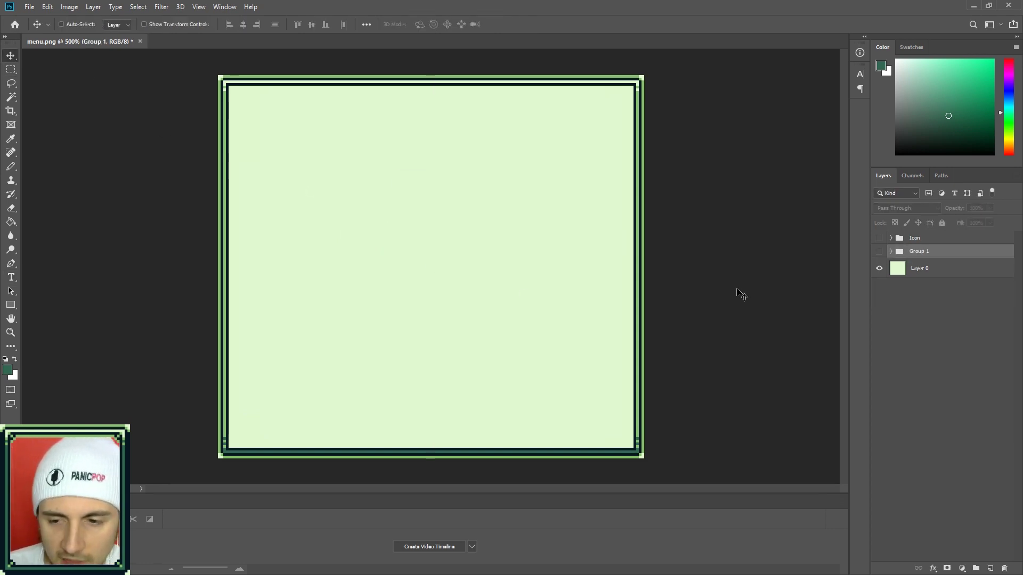
Expand and show Group 1, toggling the Map, Exit and Items-arrow layers to check them.
{"action": "left_click", "coordinate": [891, 251]}
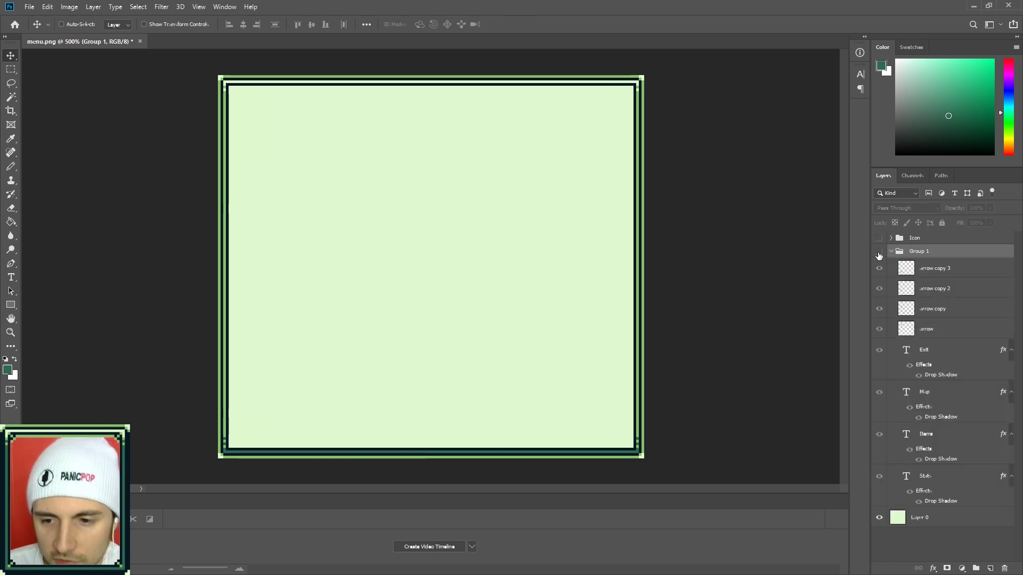
{"action": "left_click", "coordinate": [879, 251]}
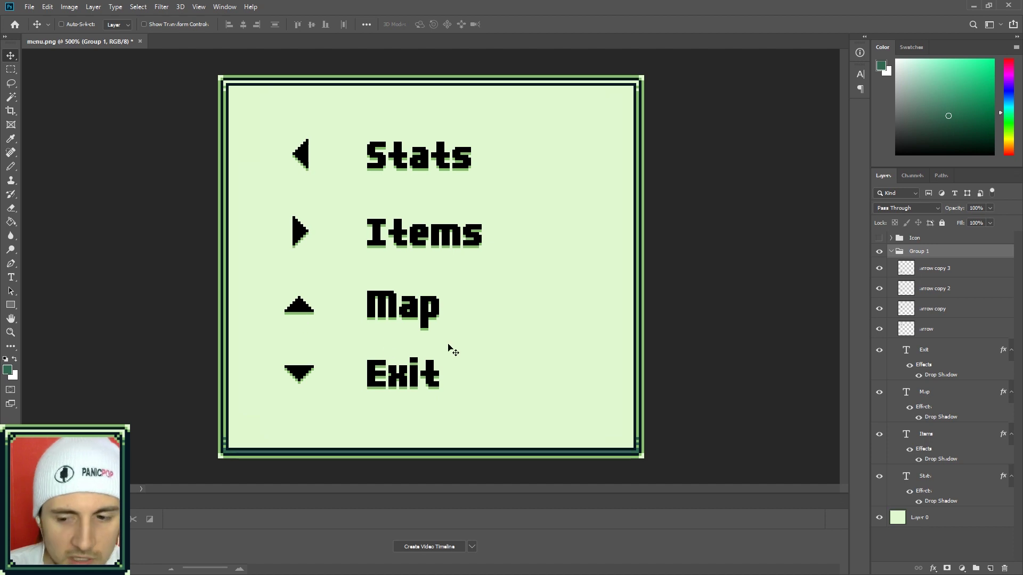
{"action": "left_click", "coordinate": [879, 393]}
{"action": "left_click", "coordinate": [879, 392]}
{"action": "left_click", "coordinate": [879, 350]}
{"action": "left_click", "coordinate": [878, 350]}
{"action": "left_click", "coordinate": [879, 309]}
{"action": "left_click", "coordinate": [879, 310]}
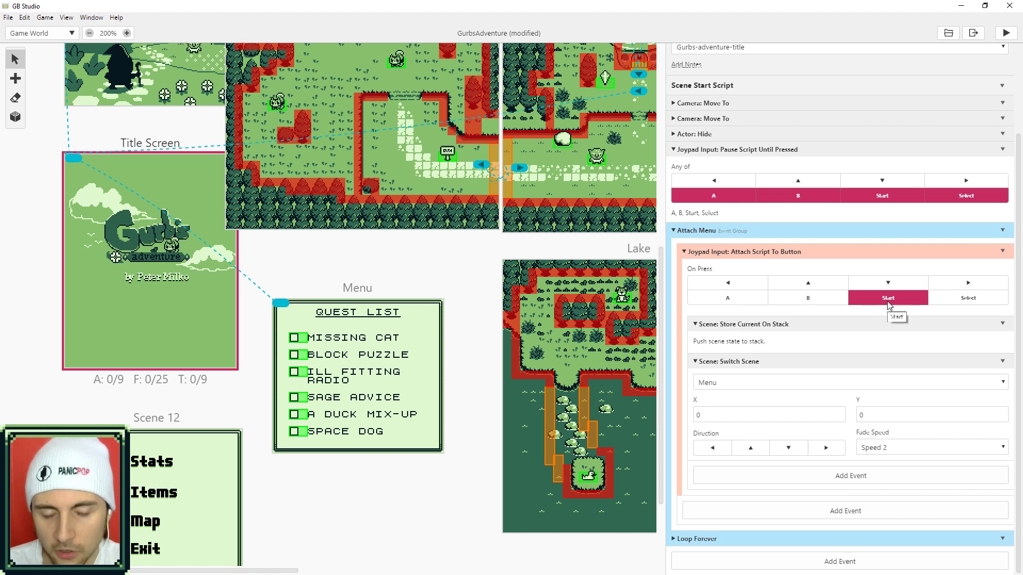
Nudge the Menu scene up, select the Title Screen, and scroll to its Attach Menu group.
{"action": "left_click_drag", "start_coordinate": [369, 291], "coordinate": [387, 279]}
{"action": "left_click", "coordinate": [76, 159]}
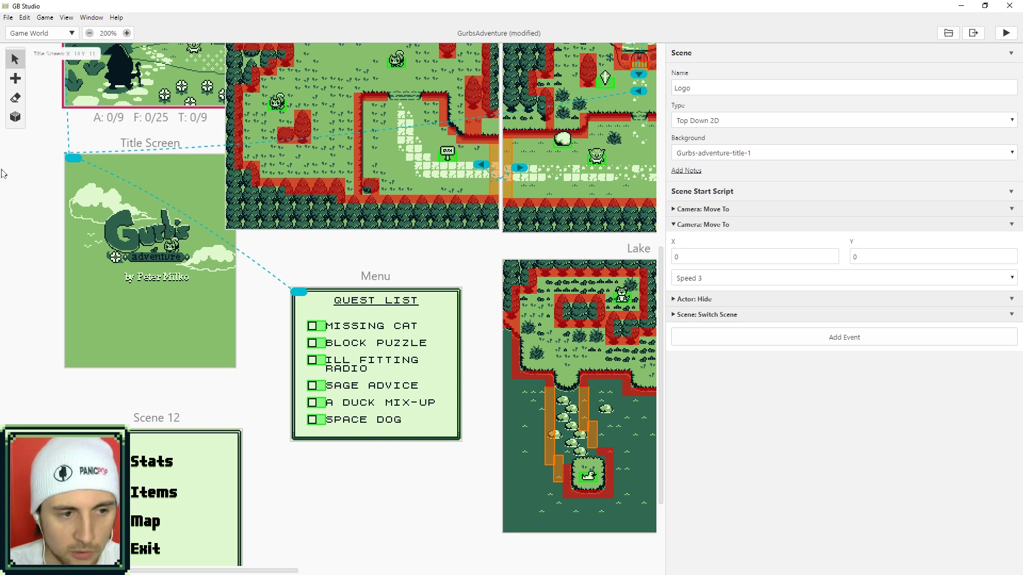
{"action": "left_click", "coordinate": [142, 141]}
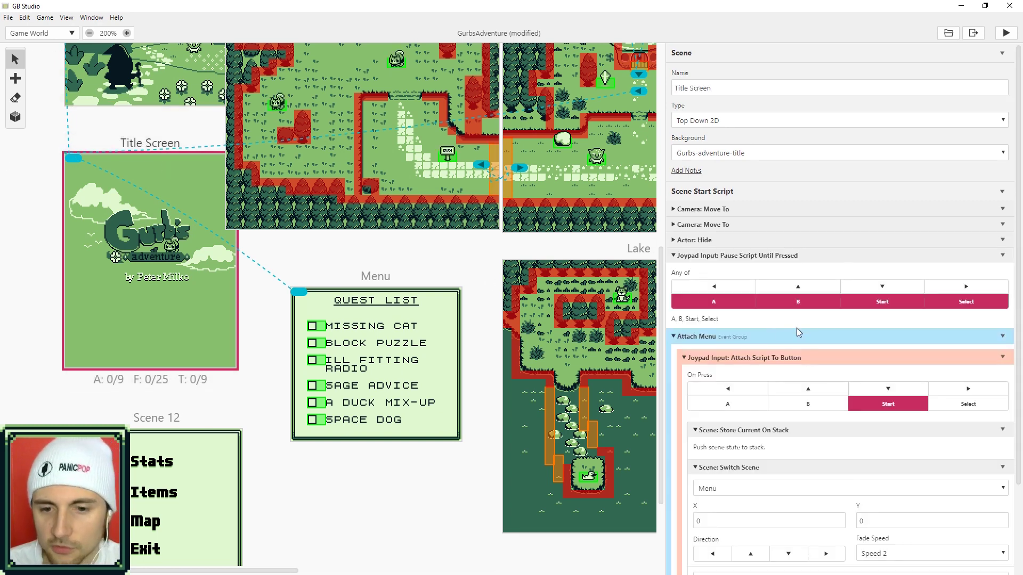
{"action": "scroll", "coordinate": [797, 328], "scroll_direction": "down", "scroll_amount": 2}
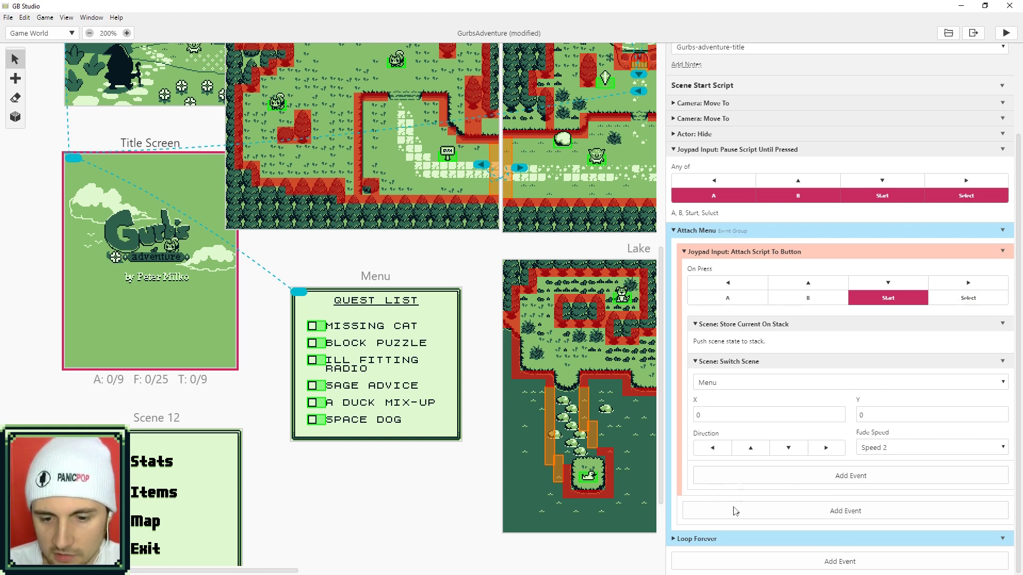
Add a second Joypad Input: Attach Script To Button event and set it to Select.
{"action": "left_click", "coordinate": [847, 515]}
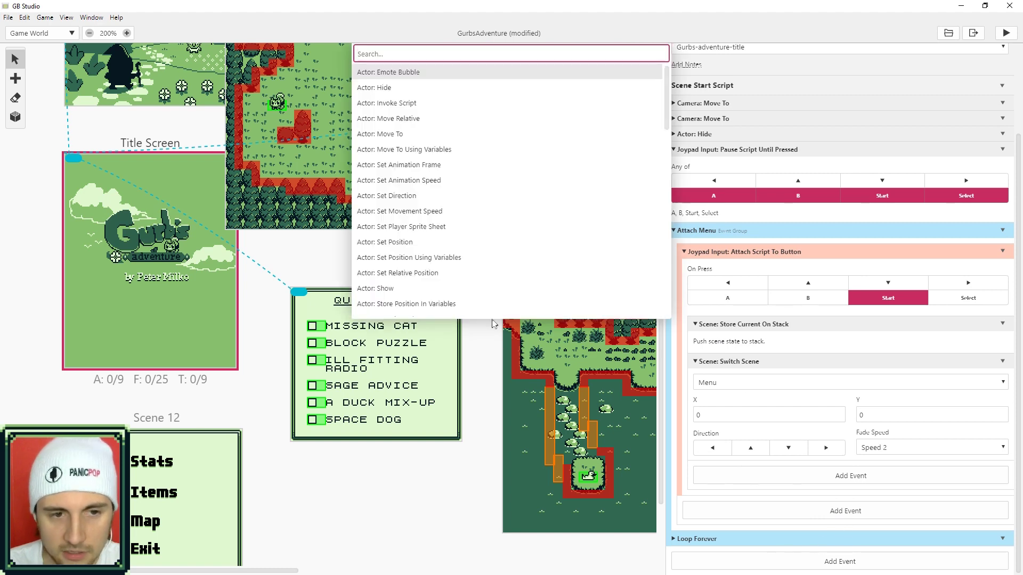
{"action": "type", "text": "joyp"}
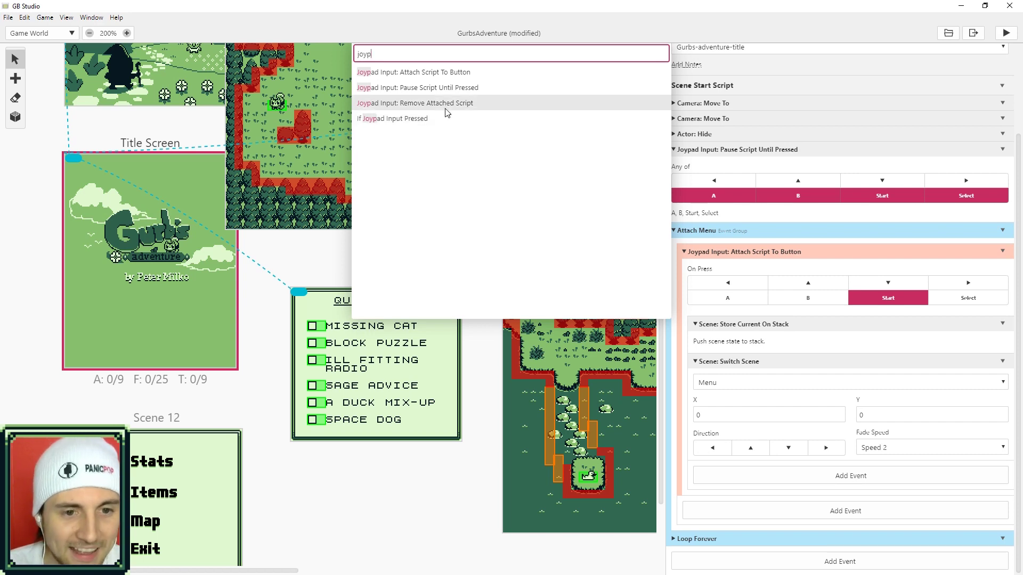
{"action": "left_click", "coordinate": [434, 72]}
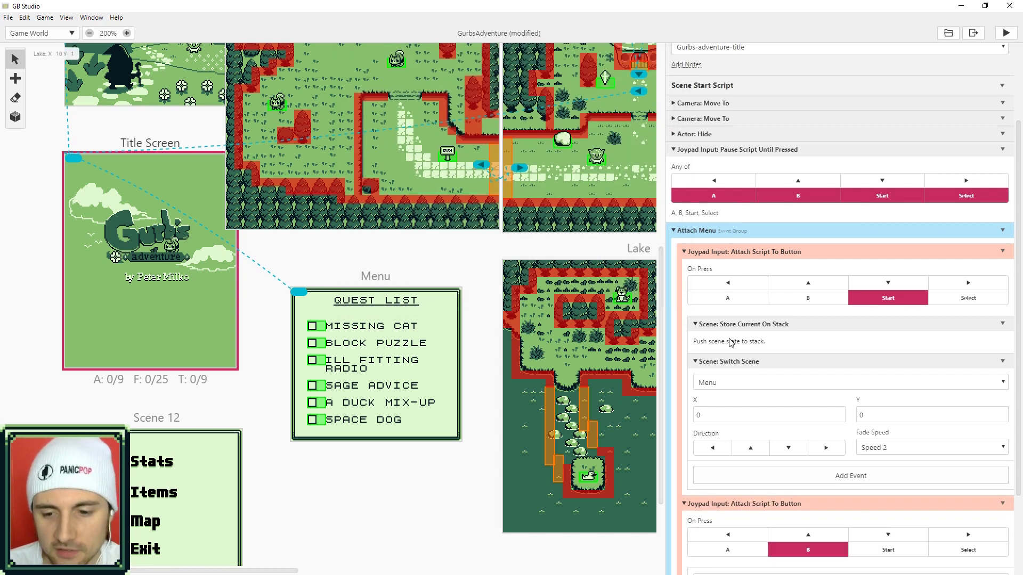
{"action": "scroll", "coordinate": [808, 388], "scroll_direction": "down", "scroll_amount": 2}
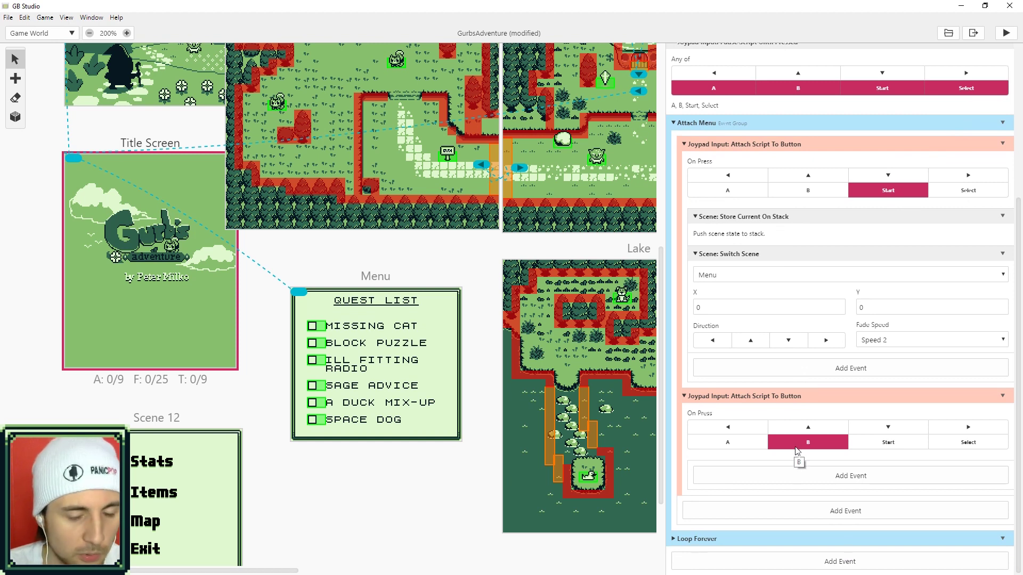
{"action": "left_click", "coordinate": [958, 444]}
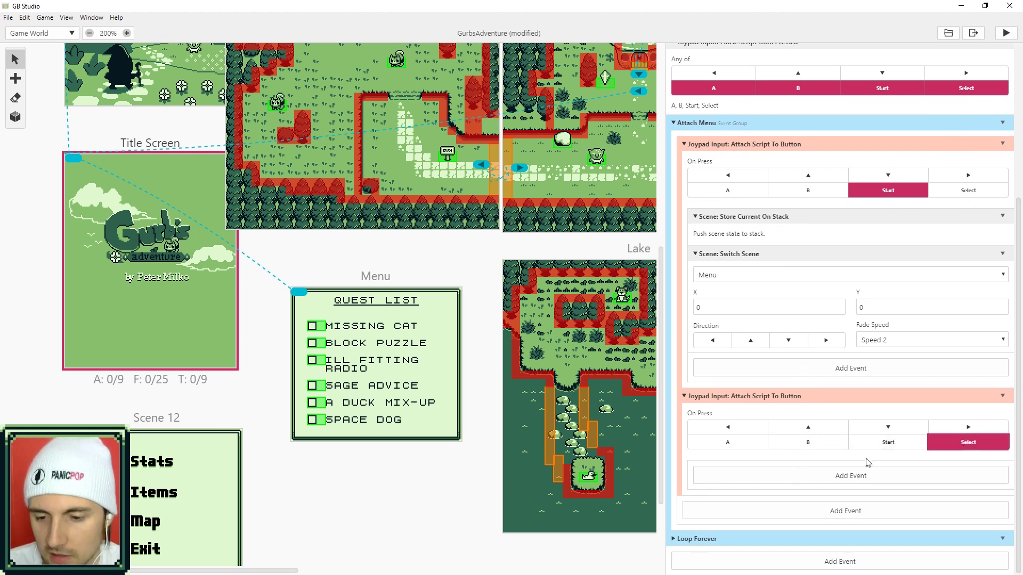
Add Scene: Store Current On Stack to the Select script.
{"action": "left_click", "coordinate": [812, 480]}
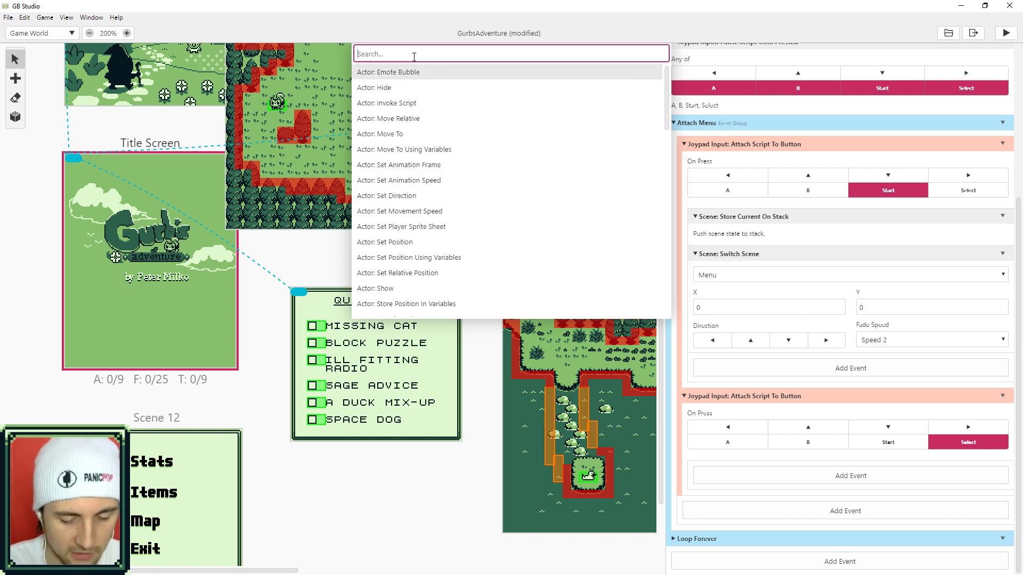
{"action": "type", "text": "stack"}
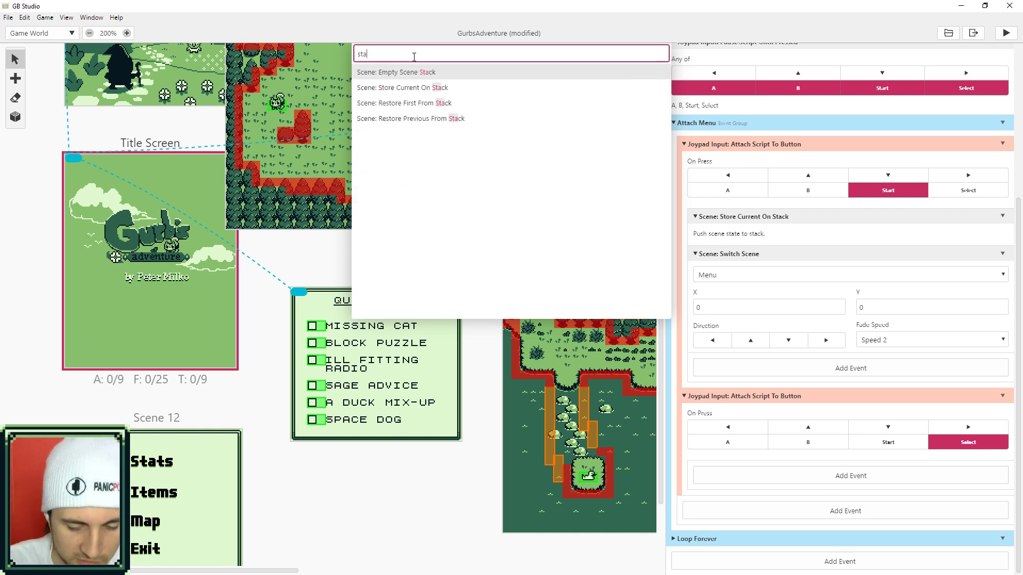
{"action": "left_click", "coordinate": [414, 90]}
{"action": "scroll", "coordinate": [675, 432], "scroll_direction": "down", "scroll_amount": 1}
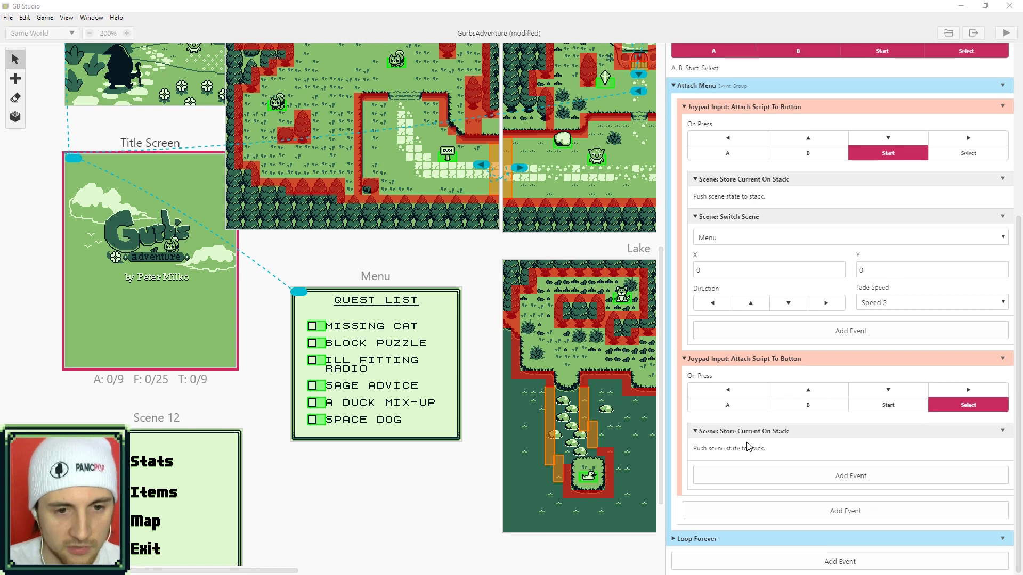
Add a Switch Scene event to Scene 12 with fade Speed 1 (Faster) to the Select script.
{"action": "left_click", "coordinate": [795, 479]}
{"action": "type", "text": "scen"}
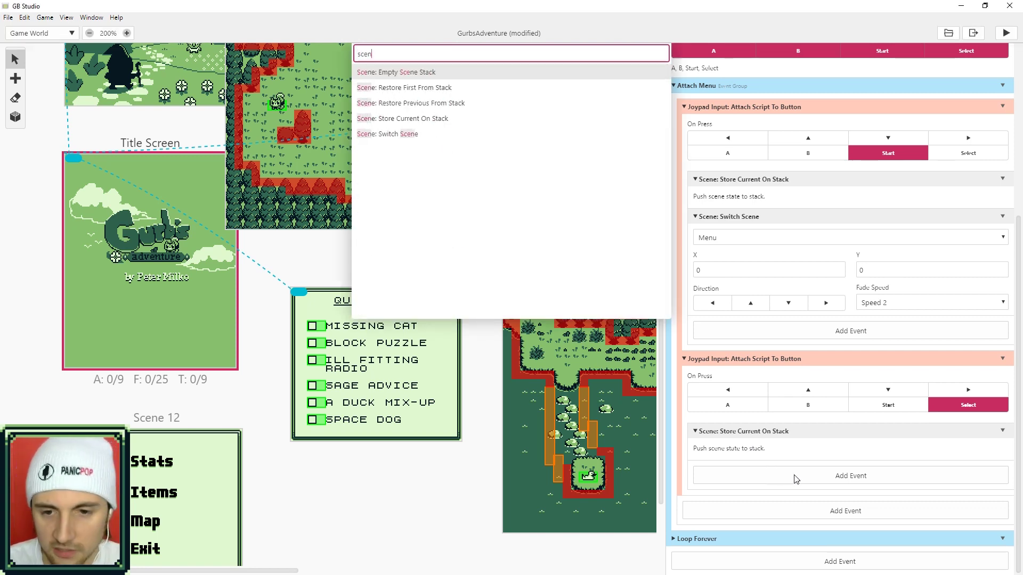
{"action": "left_click", "coordinate": [398, 133]}
{"action": "scroll", "coordinate": [774, 420], "scroll_direction": "down", "scroll_amount": 2}
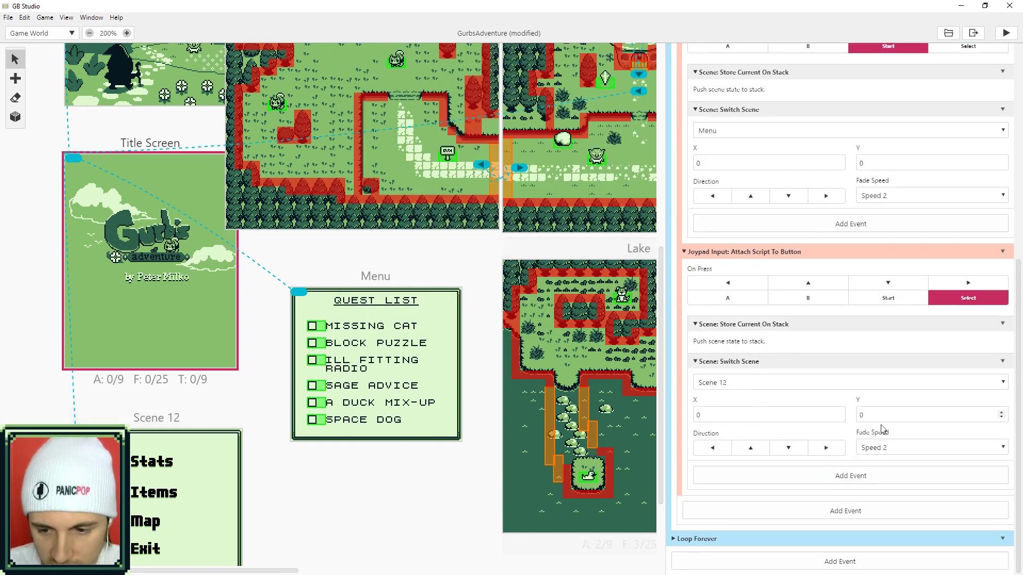
{"action": "left_click", "coordinate": [886, 449]}
{"action": "left_click", "coordinate": [886, 467]}
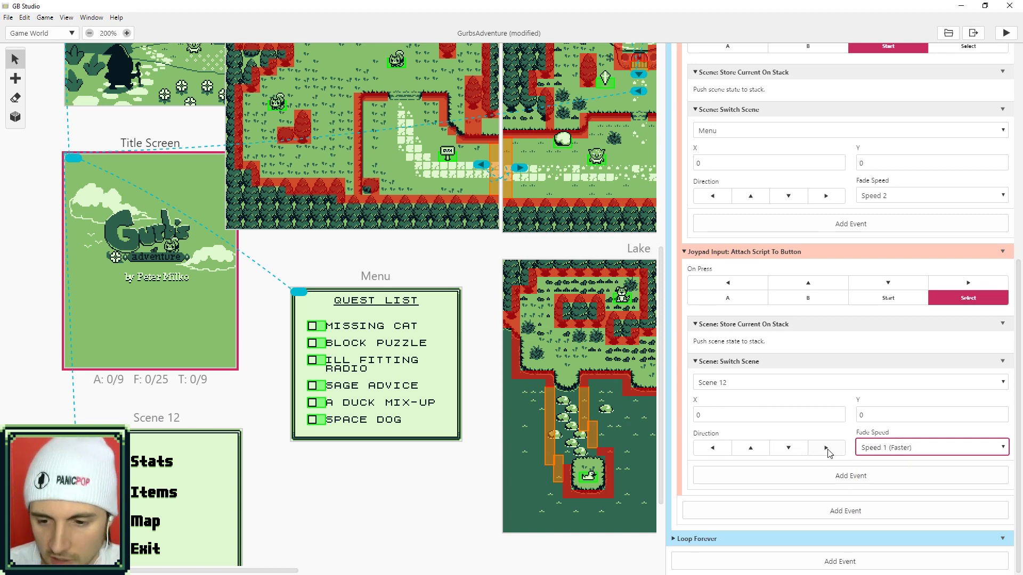
Rename Scene 12 to 'Main Menu' and nudge it slightly on the world map.
{"action": "left_click", "coordinate": [146, 423]}
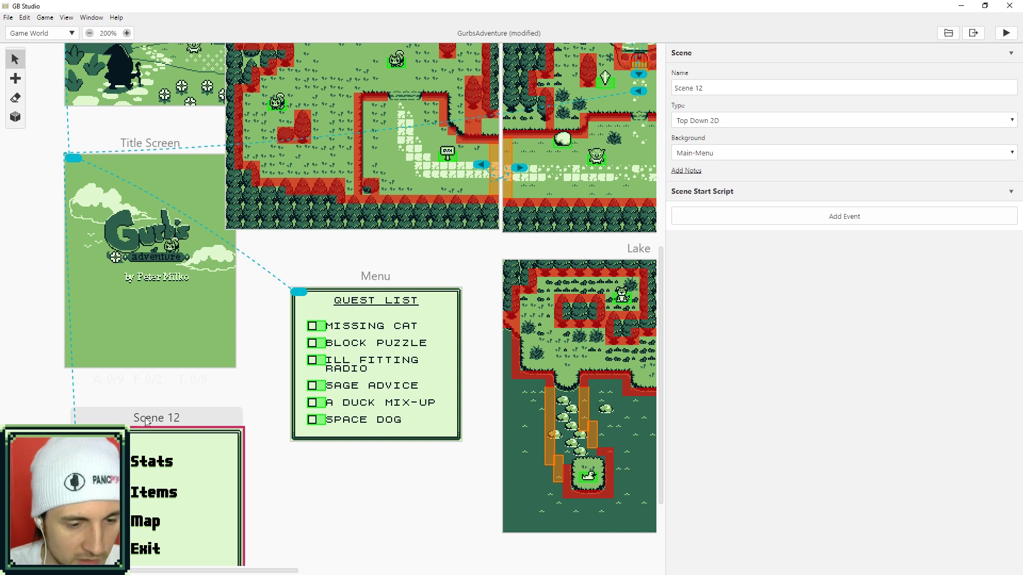
{"action": "left_click", "coordinate": [713, 87]}
{"action": "key", "text": "BackSpace"}
{"action": "key", "text": "BackSpace"}
{"action": "key", "text": "BackSpace"}
{"action": "key", "text": "BackSpace"}
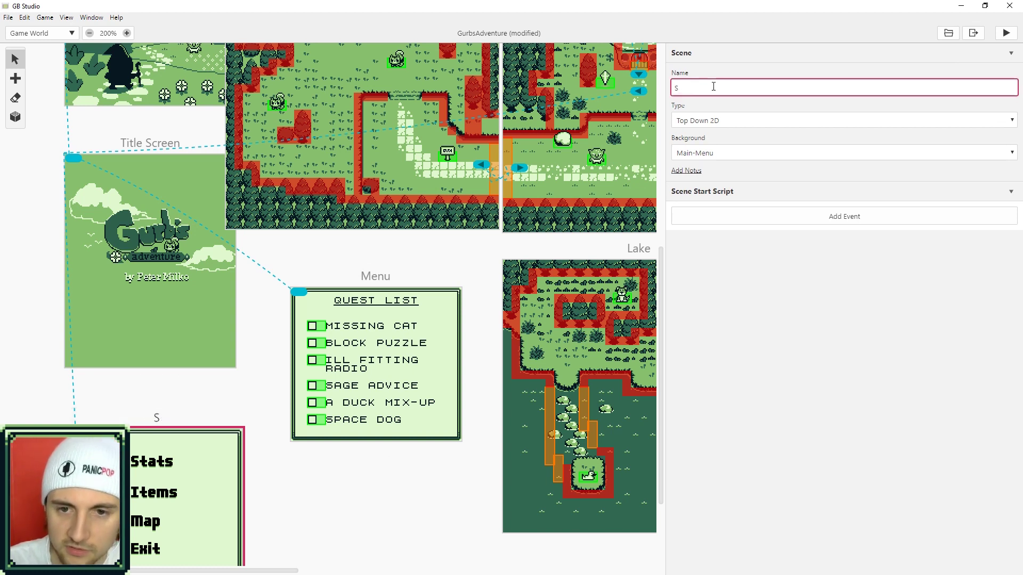
{"action": "type", "text": "Main Menu"}
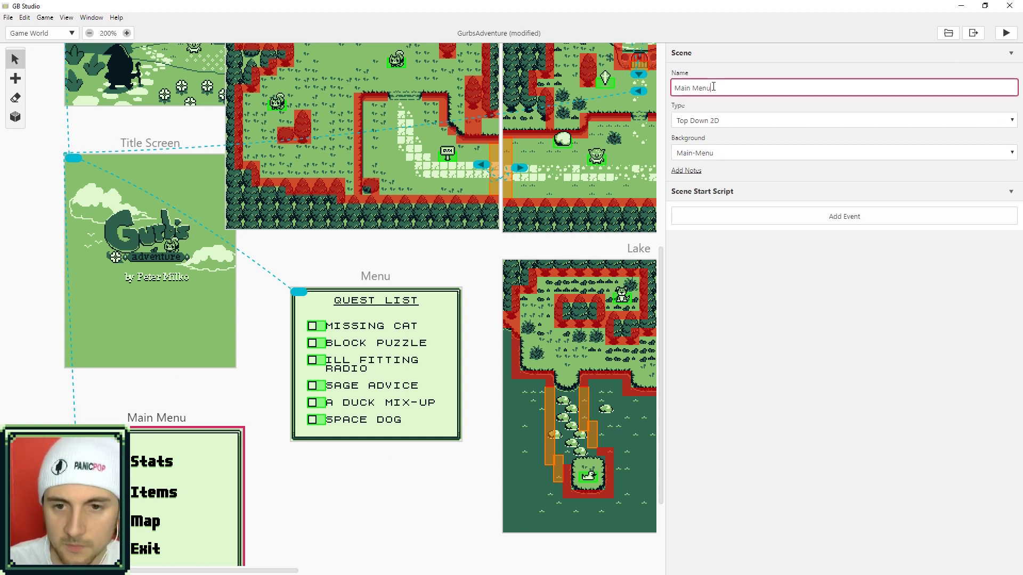
{"action": "left_click", "coordinate": [743, 311]}
{"action": "left_click_drag", "start_coordinate": [175, 417], "coordinate": [181, 396]}
{"action": "left_click", "coordinate": [78, 154]}
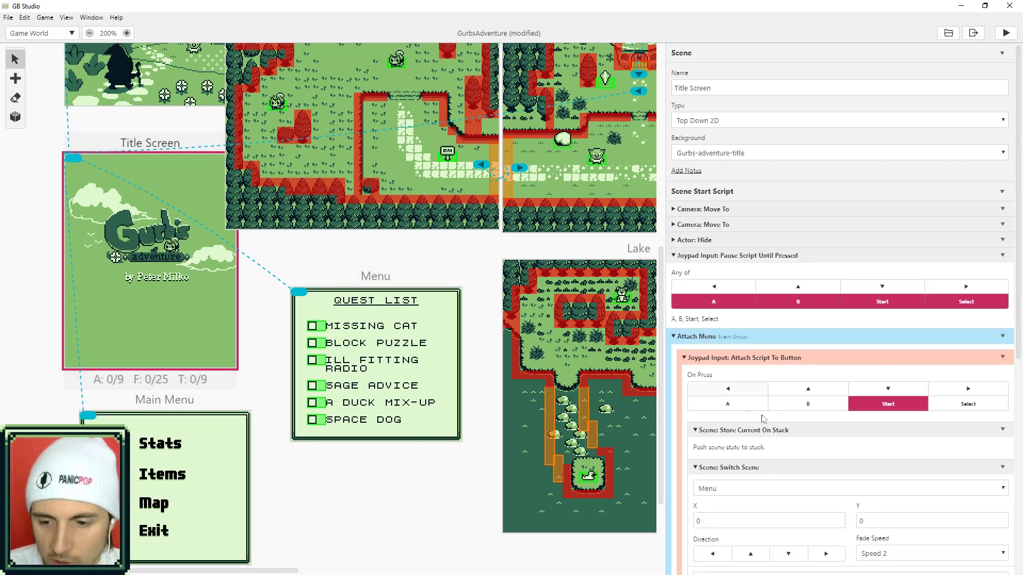
Press Select in the running game to open the menu and walk the sprite past Stats, Items and Map.
{"action": "scroll", "coordinate": [807, 419], "scroll_direction": "down", "scroll_amount": 7}
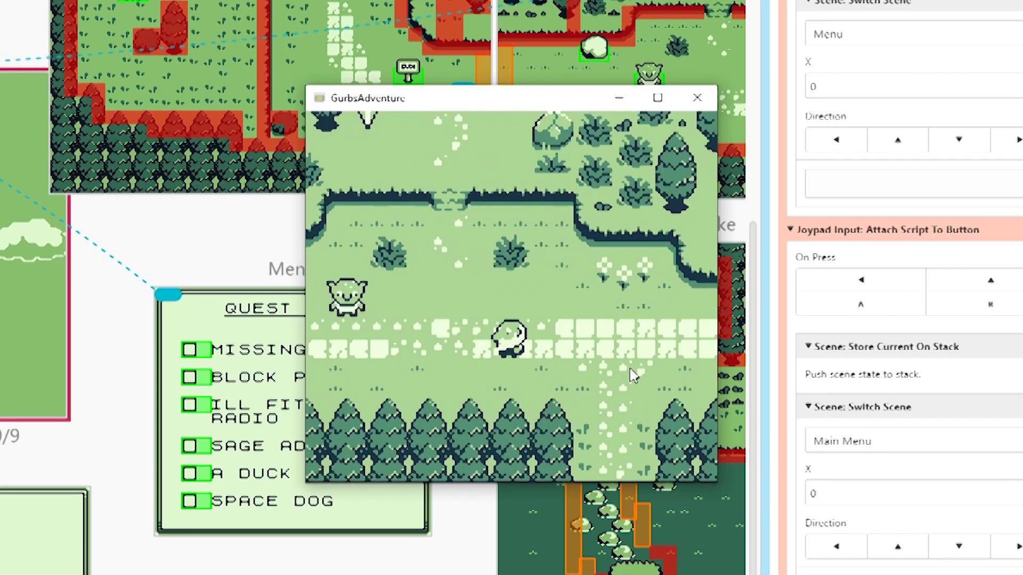
{"action": "key", "text": "shift"}
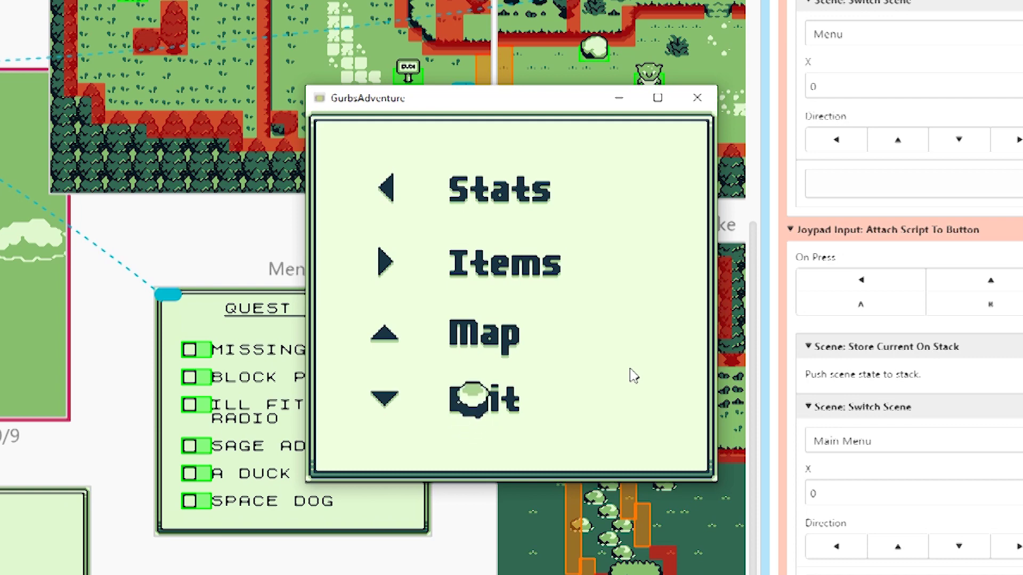
{"action": "key", "text": "Up"}
{"action": "key", "text": "Up"}
{"action": "key", "text": "Up"}
{"action": "key", "text": "Right"}
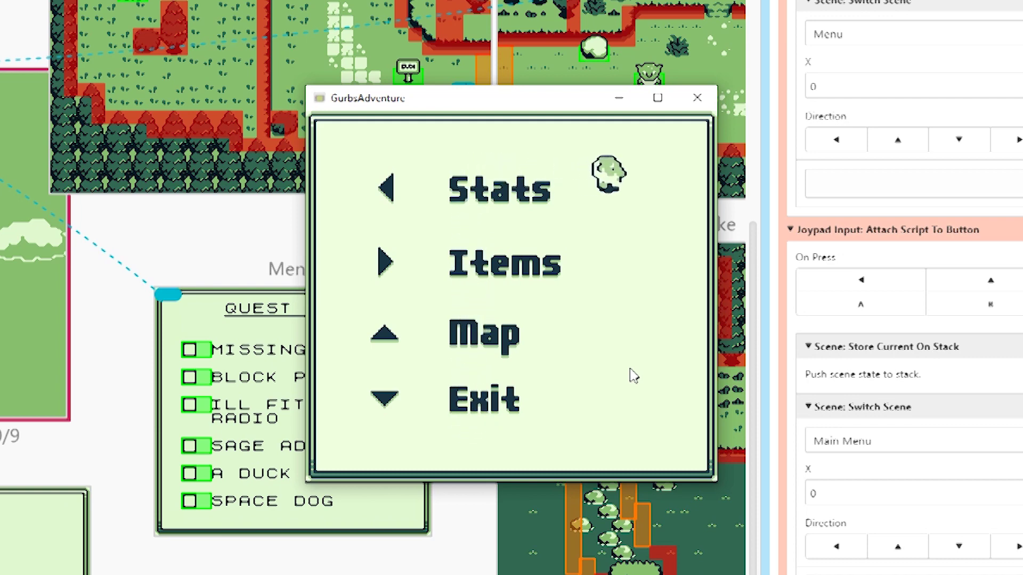
{"action": "key", "text": "Down"}
{"action": "key", "text": "Left"}
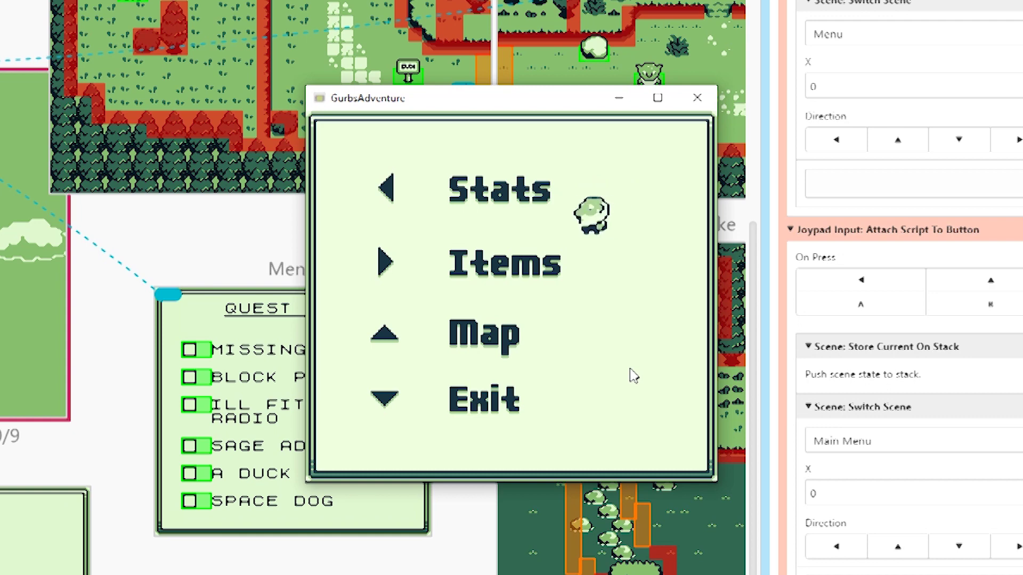
{"action": "key", "text": "Up"}
{"action": "key", "text": "Down"}
{"action": "key", "text": "Right"}
{"action": "key", "text": "Down"}
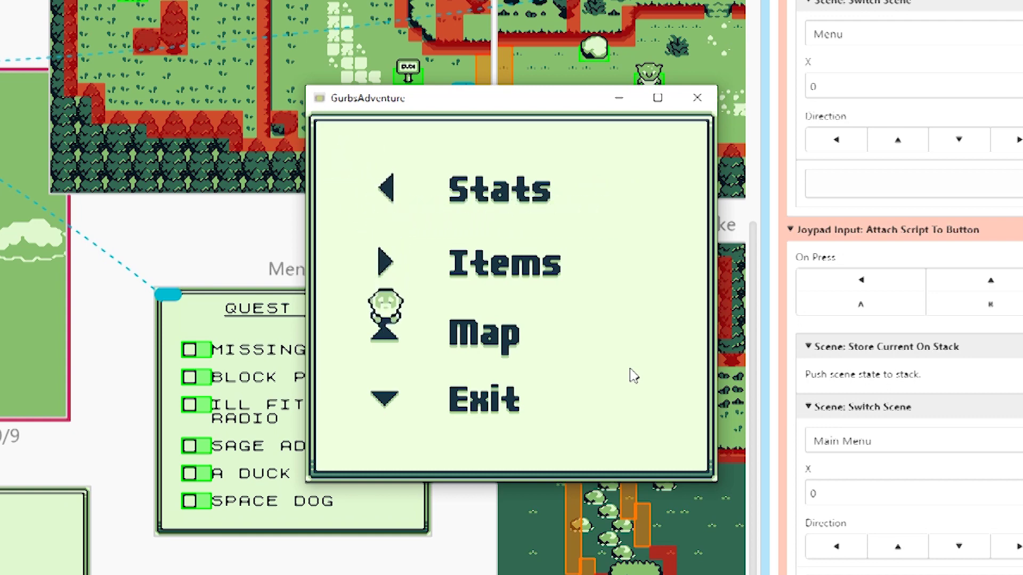
{"action": "key", "text": "Left"}
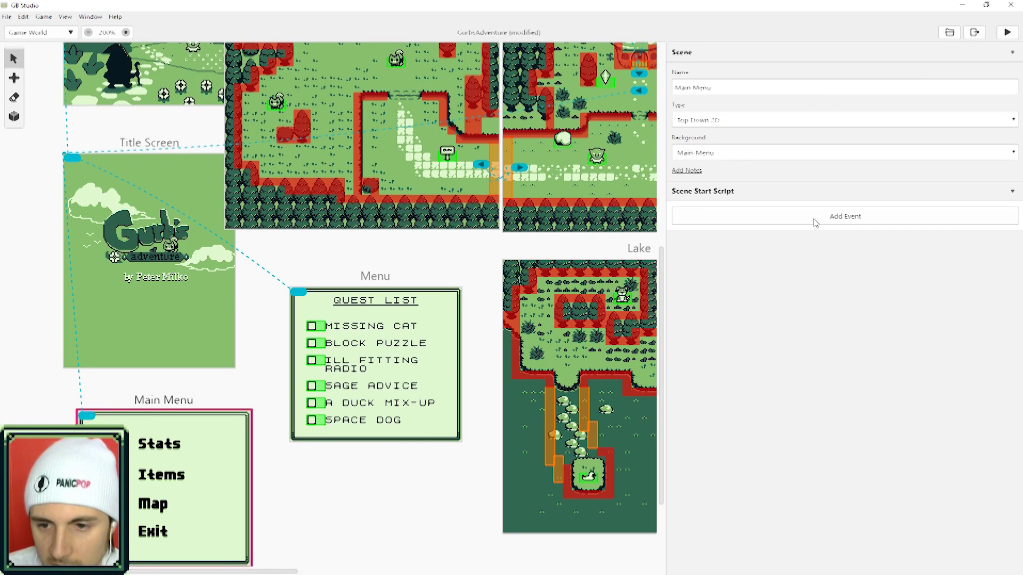
Add Actor: Hide for the Player to the Main Menu start script and inspect the Loop Forever.
{"action": "left_click", "coordinate": [813, 219]}
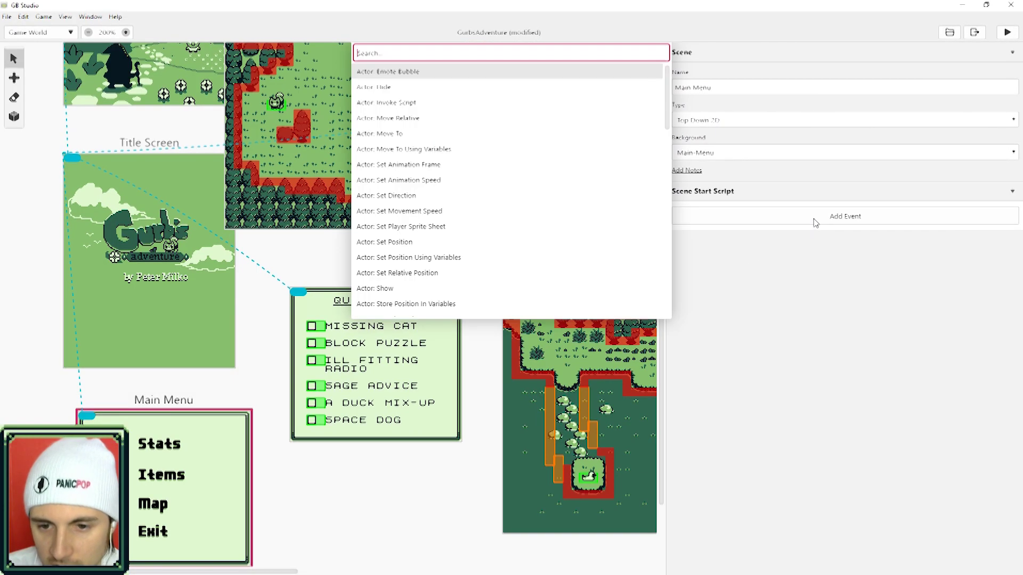
{"action": "left_click", "coordinate": [400, 88]}
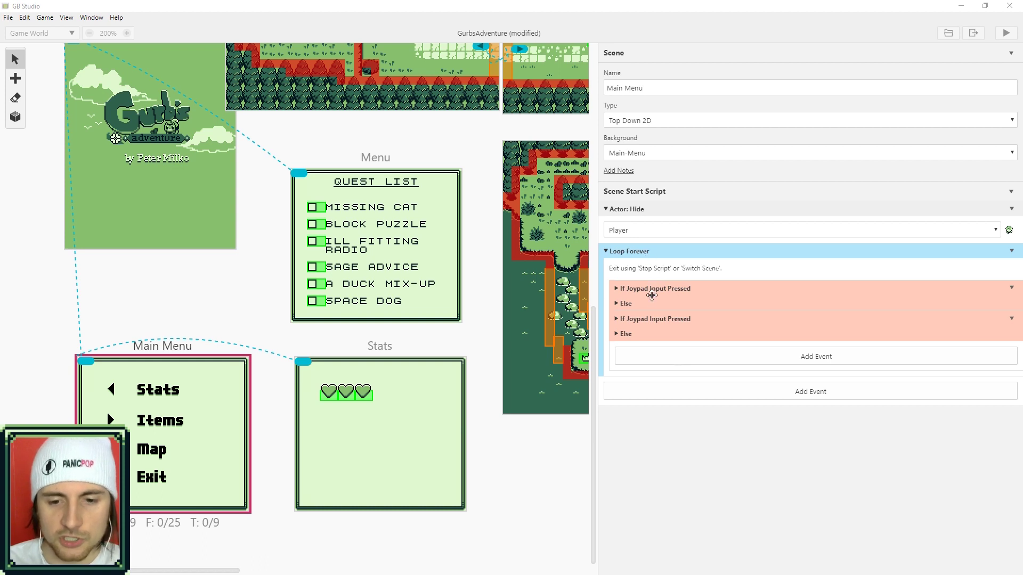
{"action": "left_click", "coordinate": [808, 397]}
{"action": "type", "text": "joypad"}
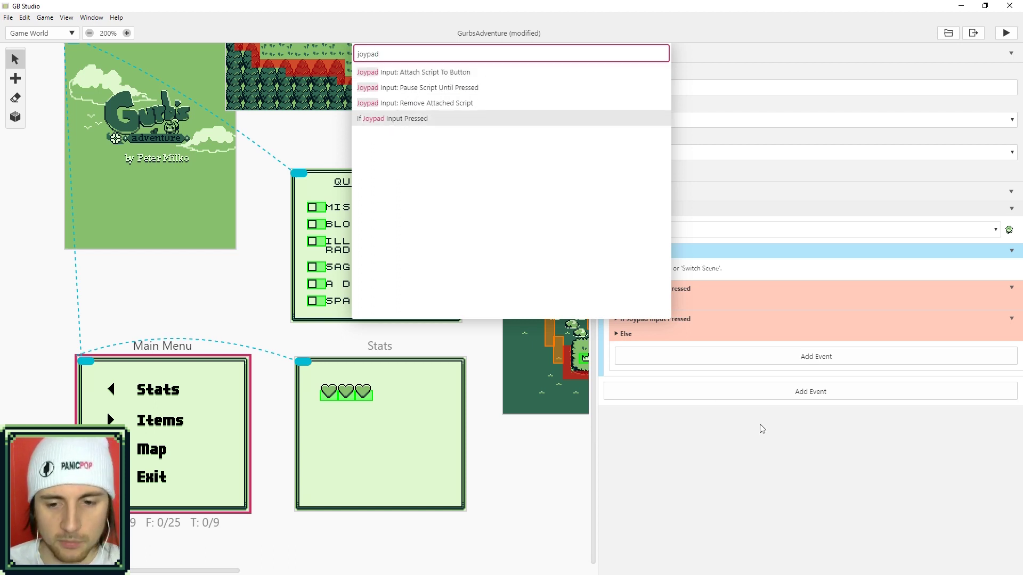
{"action": "left_click", "coordinate": [756, 471]}
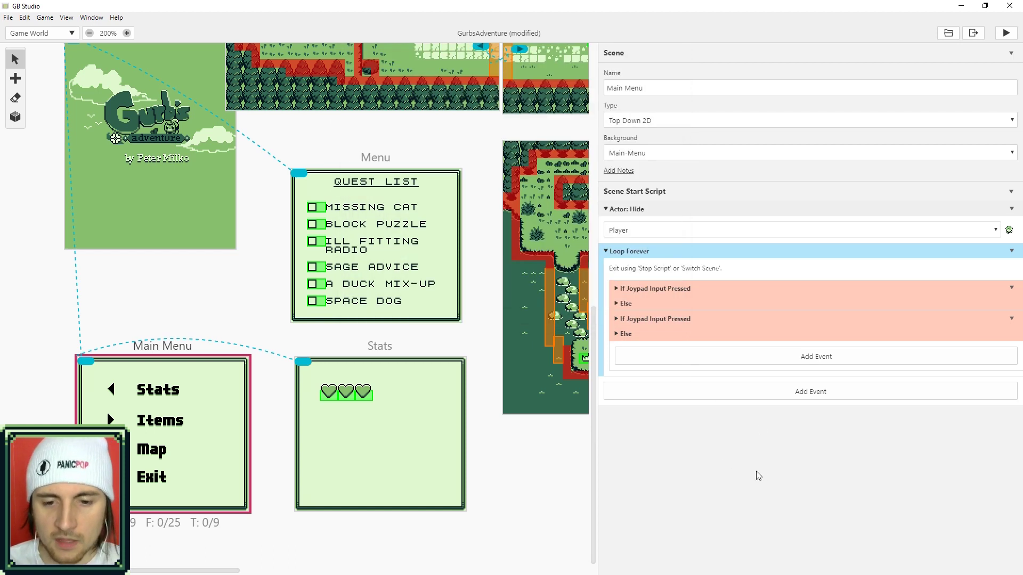
{"action": "left_click", "coordinate": [606, 251]}
{"action": "left_click", "coordinate": [606, 251]}
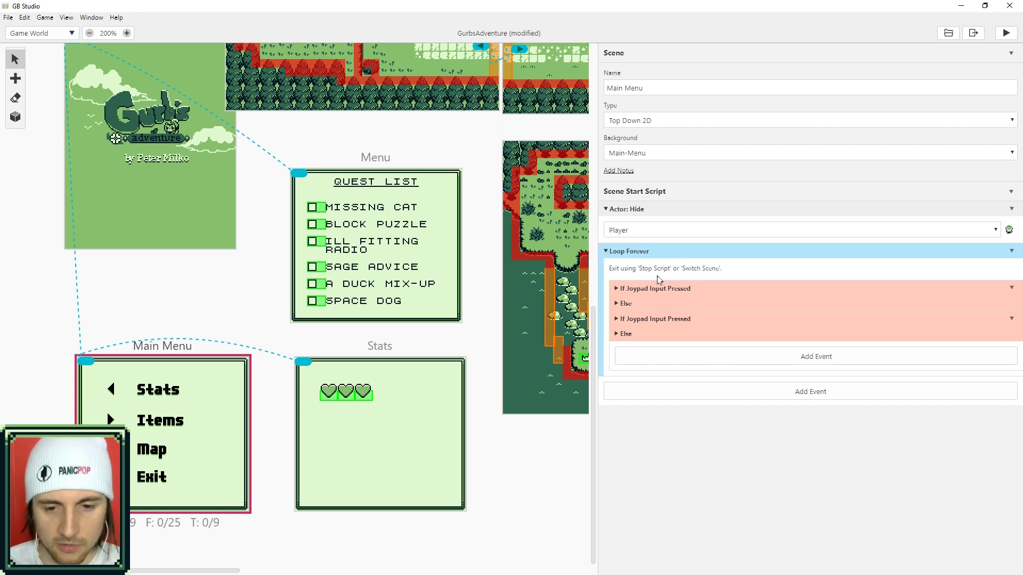
Expand both joypad checks and set the Down branch's Restore First From Stack fade to Speed 1 (Faster).
{"action": "left_click", "coordinate": [617, 288]}
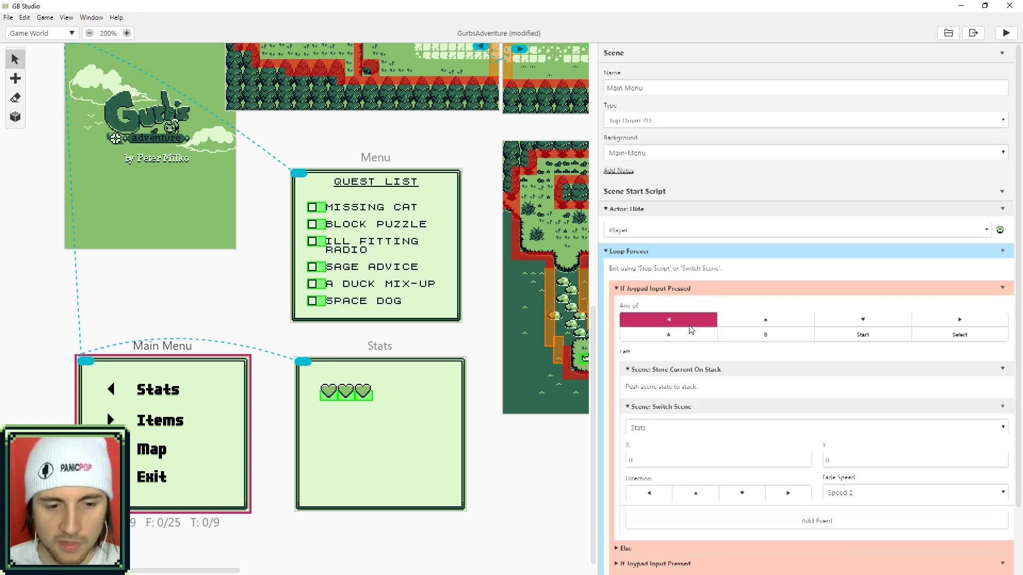
{"action": "scroll", "coordinate": [670, 255], "scroll_direction": "down", "scroll_amount": 2}
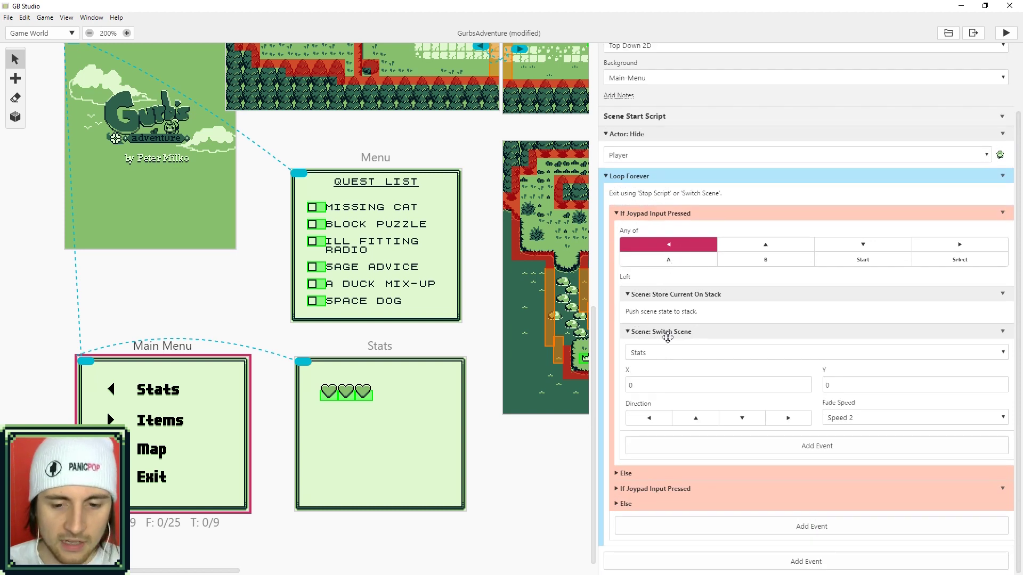
{"action": "left_click", "coordinate": [615, 488]}
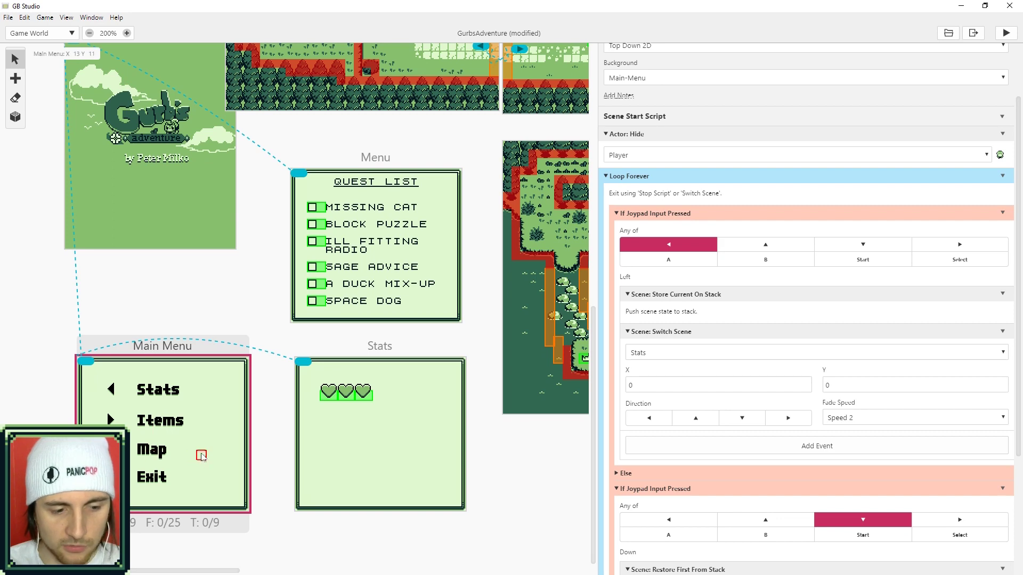
{"action": "scroll", "coordinate": [737, 414], "scroll_direction": "down", "scroll_amount": 3}
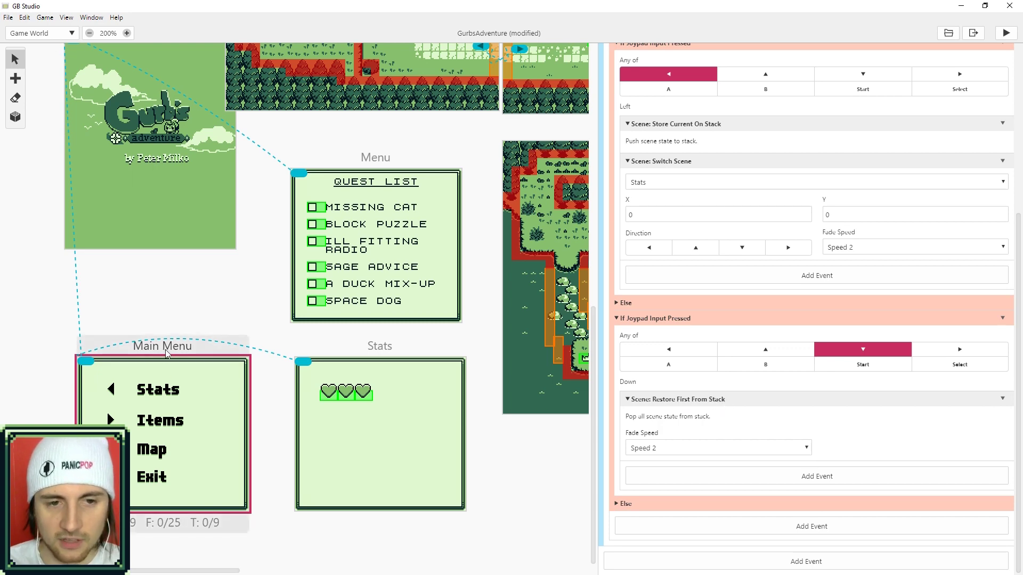
{"action": "scroll", "coordinate": [429, 155], "scroll_direction": "up", "scroll_amount": 3}
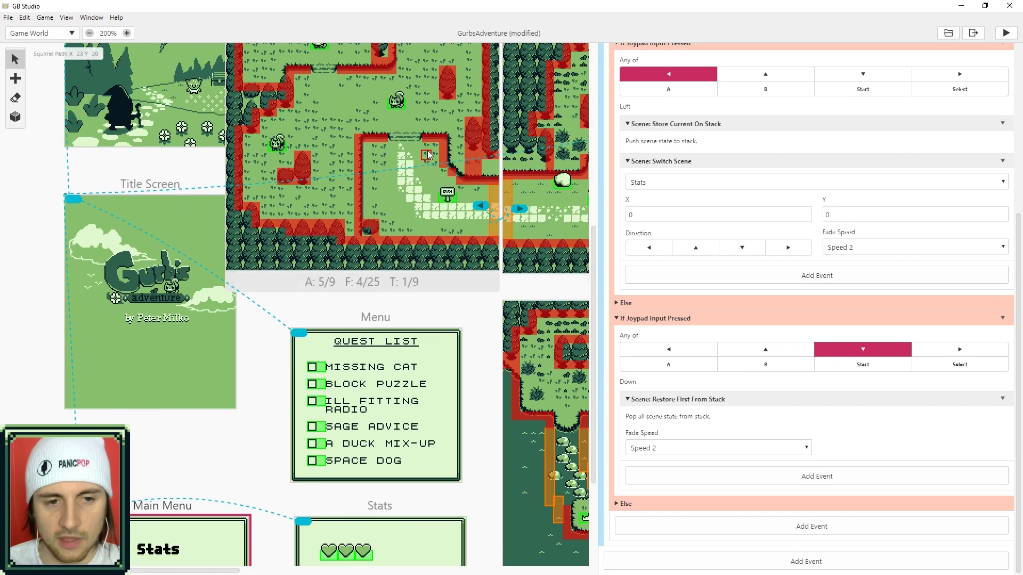
{"action": "scroll", "coordinate": [429, 155], "scroll_direction": "down", "scroll_amount": 3}
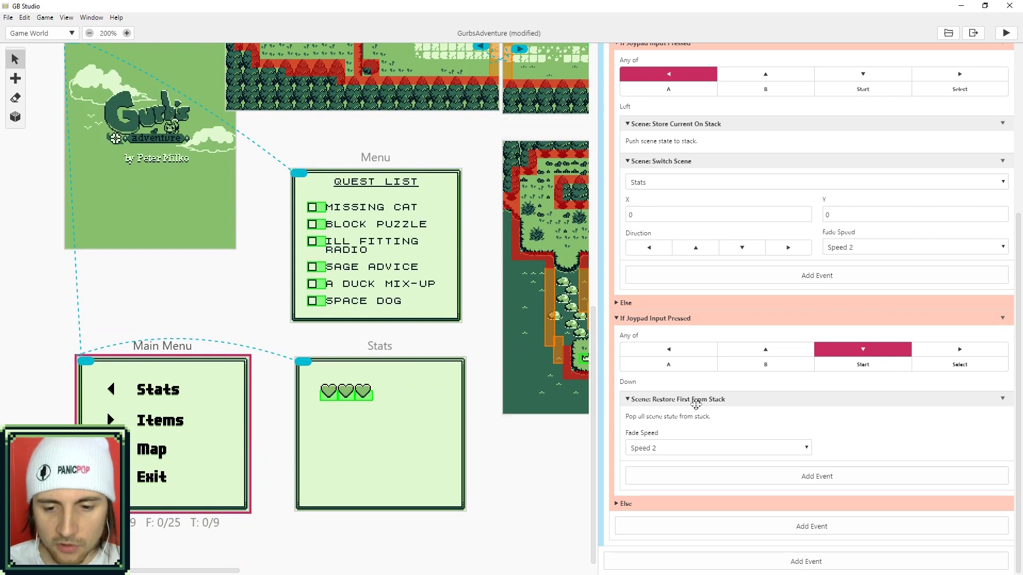
{"action": "left_click", "coordinate": [726, 453]}
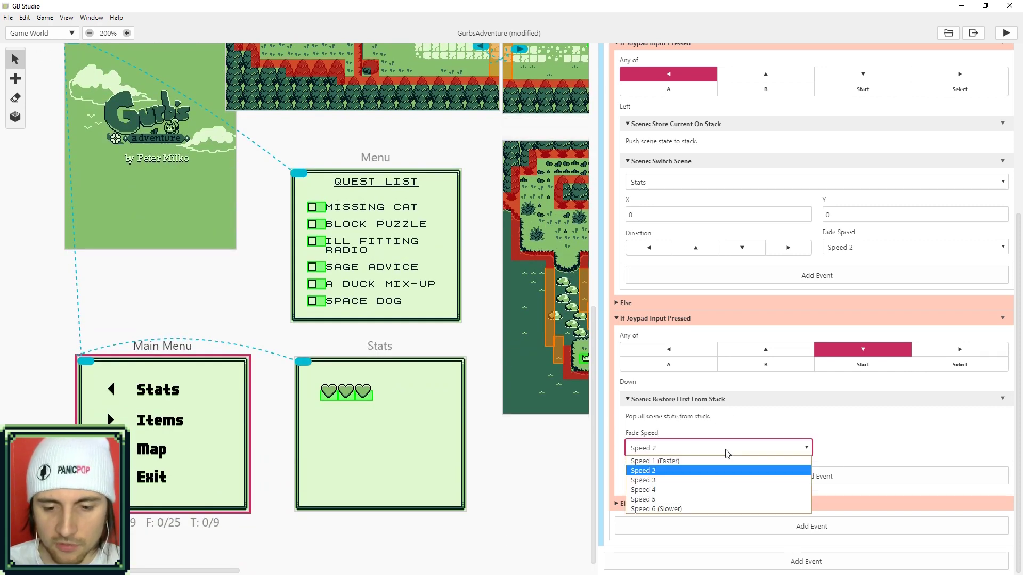
{"action": "left_click", "coordinate": [671, 463]}
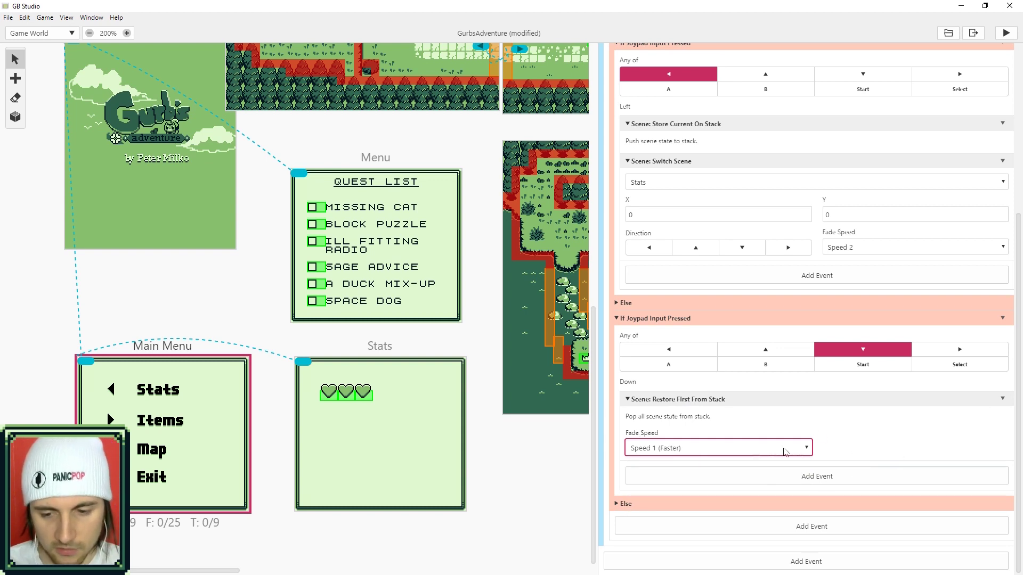
Select the Stats scene and nudge it slightly on the world map.
{"action": "scroll", "coordinate": [699, 380], "scroll_direction": "up", "scroll_amount": 3}
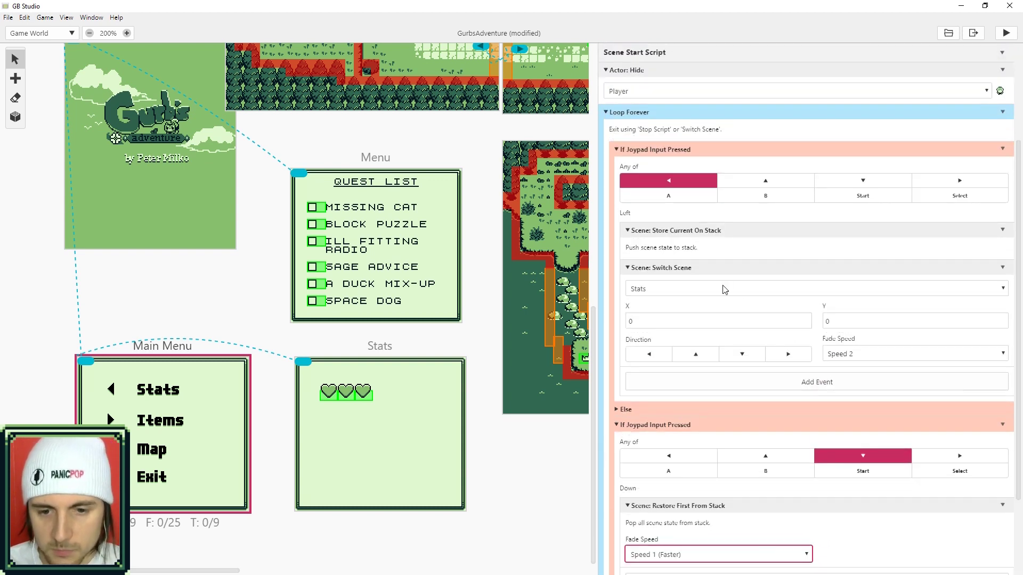
{"action": "left_click", "coordinate": [364, 347]}
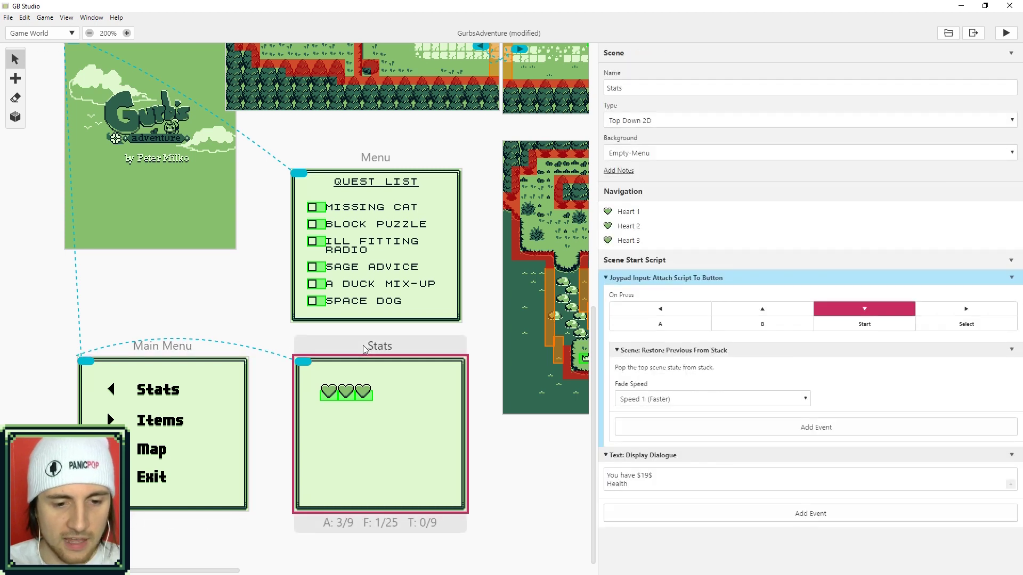
{"action": "mouse_move", "coordinate": [363, 349]}
{"action": "left_mouse_down"}
{"action": "mouse_move", "coordinate": [367, 366]}
{"action": "mouse_move", "coordinate": [364, 352]}
{"action": "left_mouse_up"}
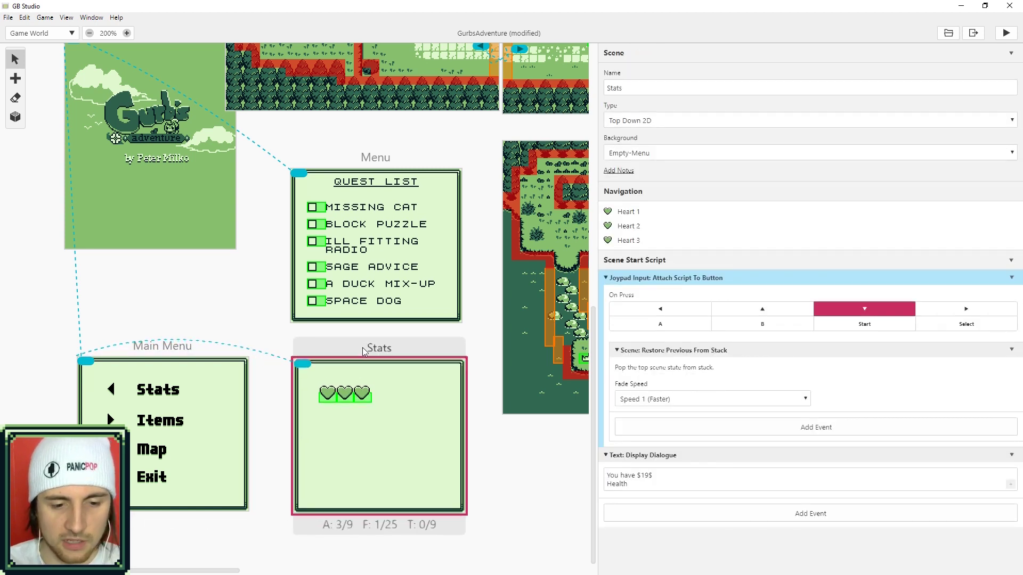
In Main Menu, set the Left branch's Switch Scene to Stats fade to Speed 1 (Faster).
{"action": "left_click", "coordinate": [128, 349]}
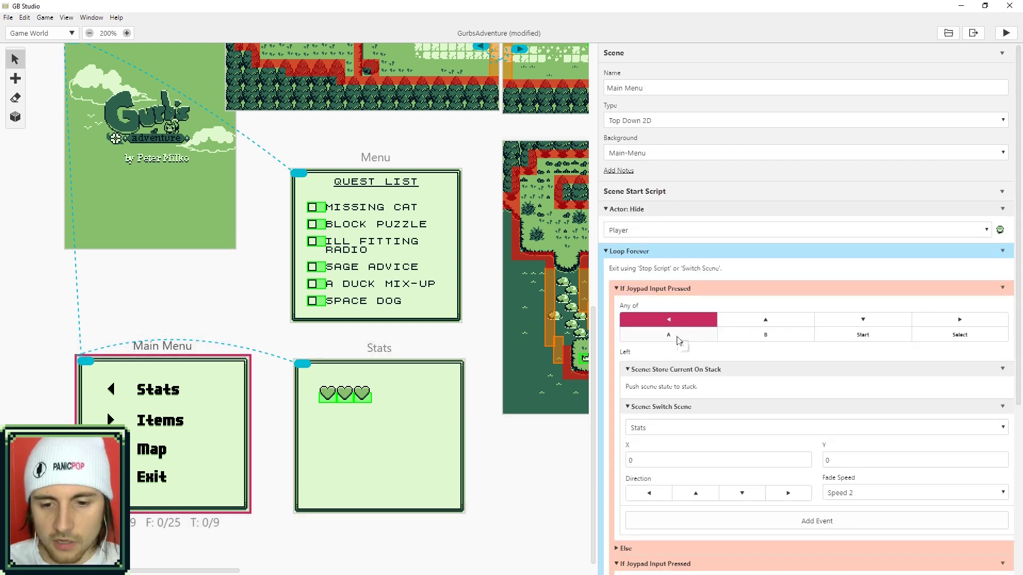
{"action": "scroll", "coordinate": [682, 346], "scroll_direction": "down", "scroll_amount": 1}
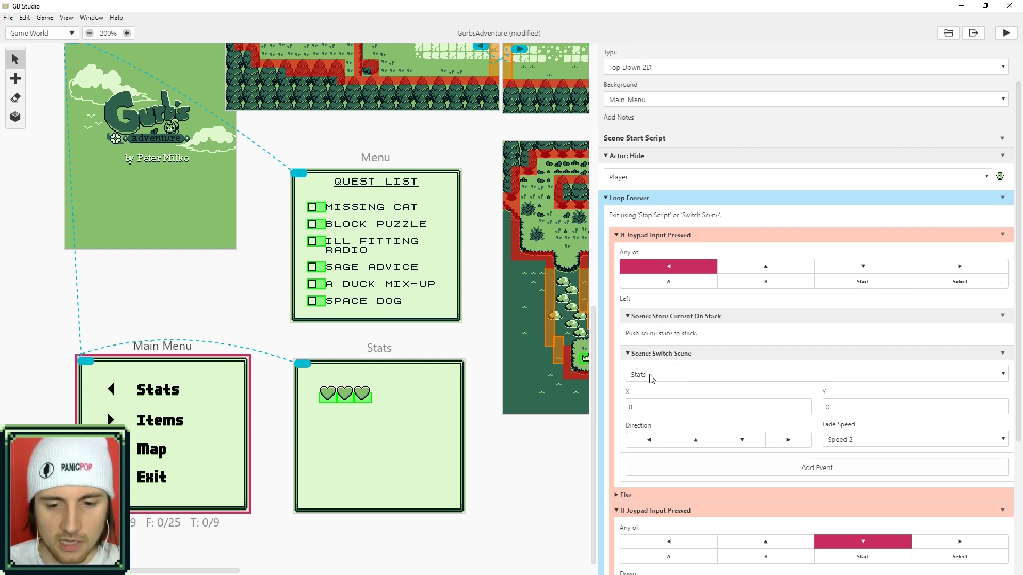
{"action": "left_click", "coordinate": [907, 441]}
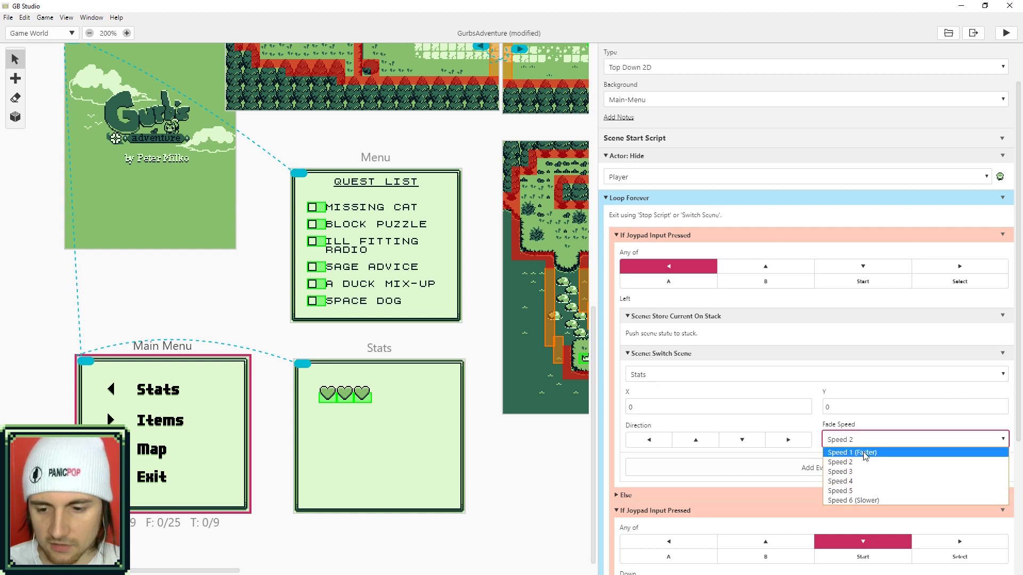
{"action": "left_click", "coordinate": [863, 452]}
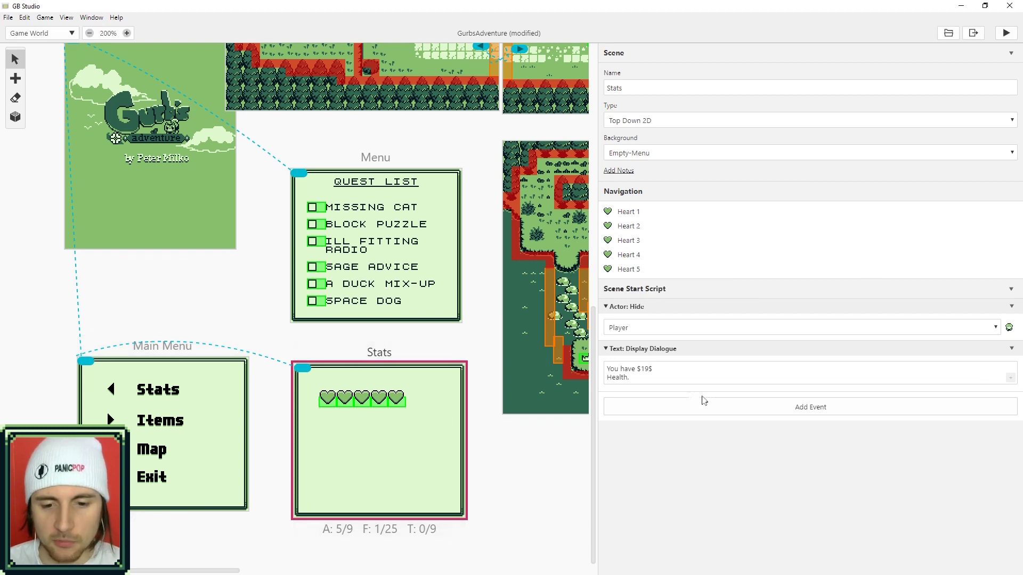
{"action": "left_click", "coordinate": [644, 379]}
{"action": "key", "text": "ctrl+a"}
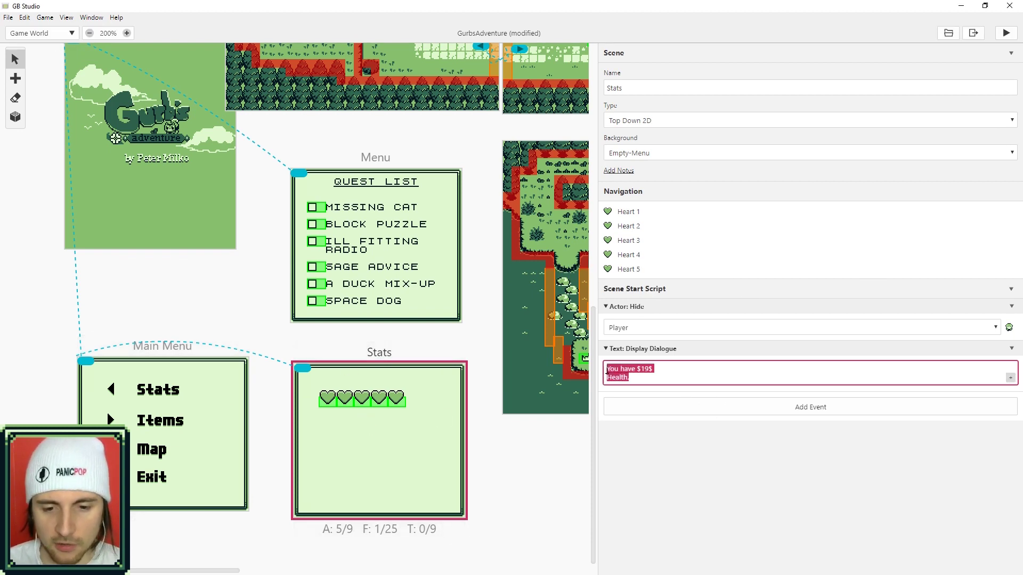
{"action": "left_click", "coordinate": [661, 369]}
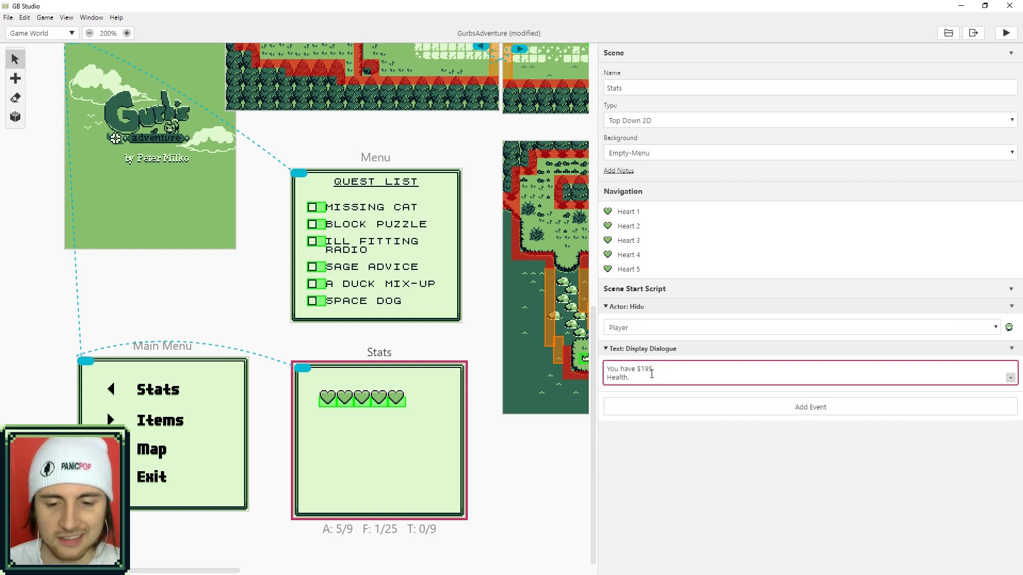
{"action": "left_click", "coordinate": [329, 403]}
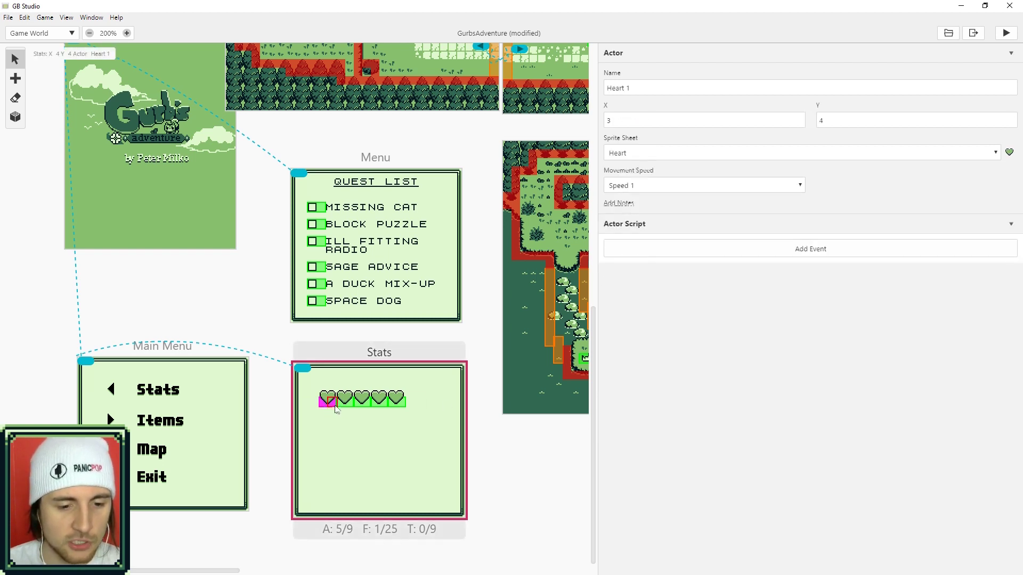
{"action": "left_click", "coordinate": [378, 403]}
{"action": "left_click", "coordinate": [395, 402]}
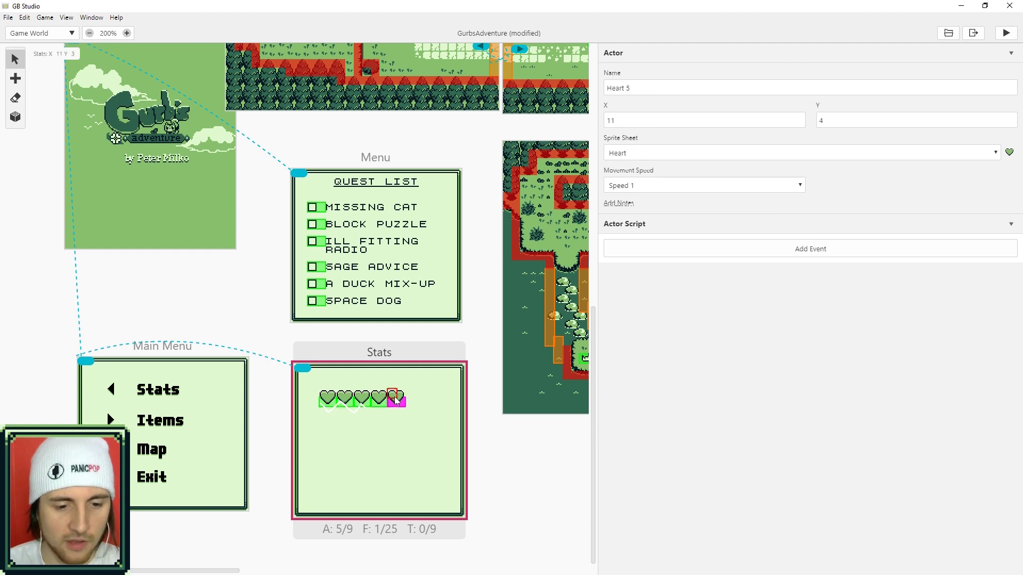
{"action": "left_click", "coordinate": [390, 420]}
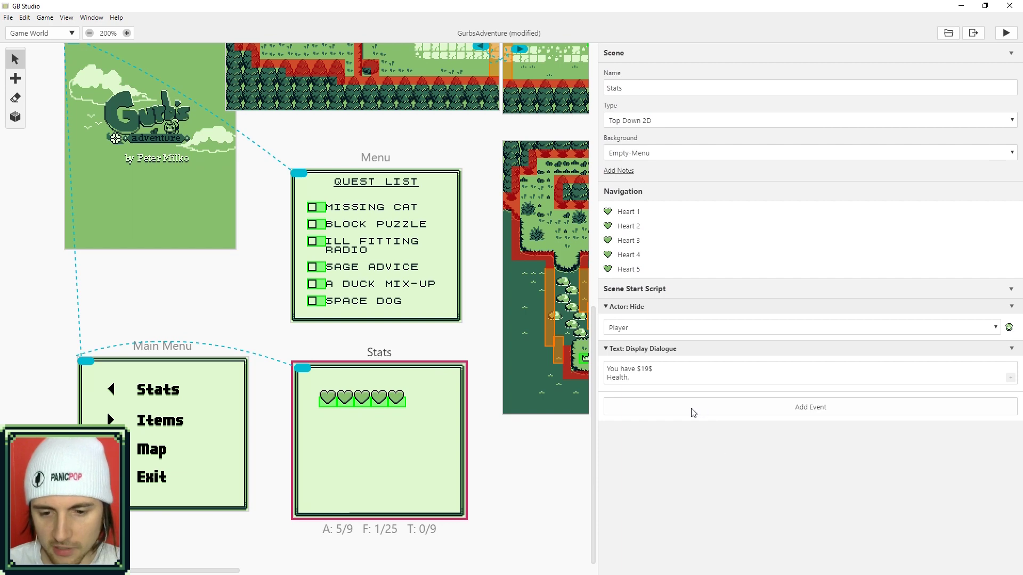
{"action": "scroll", "coordinate": [141, 203], "scroll_direction": "up", "scroll_amount": 3}
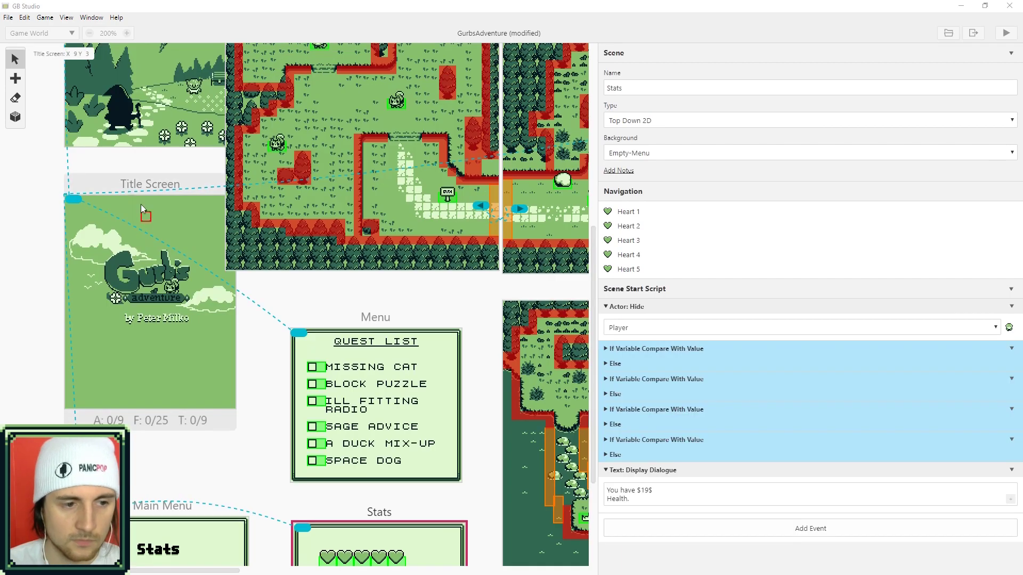
{"action": "left_click", "coordinate": [102, 182]}
{"action": "scroll", "coordinate": [738, 312], "scroll_direction": "down", "scroll_amount": 4}
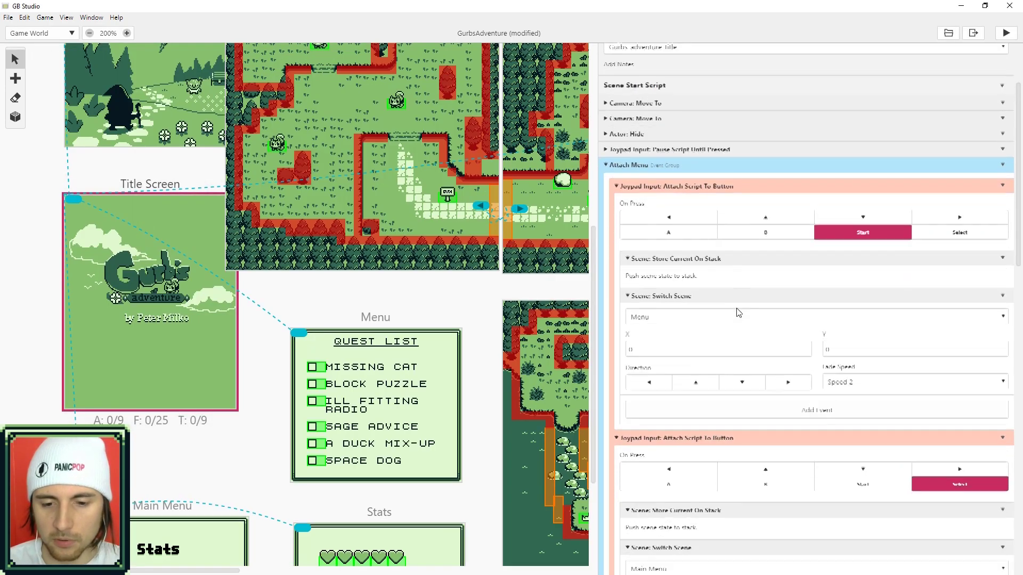
{"action": "scroll", "coordinate": [738, 312], "scroll_direction": "down", "scroll_amount": 7}
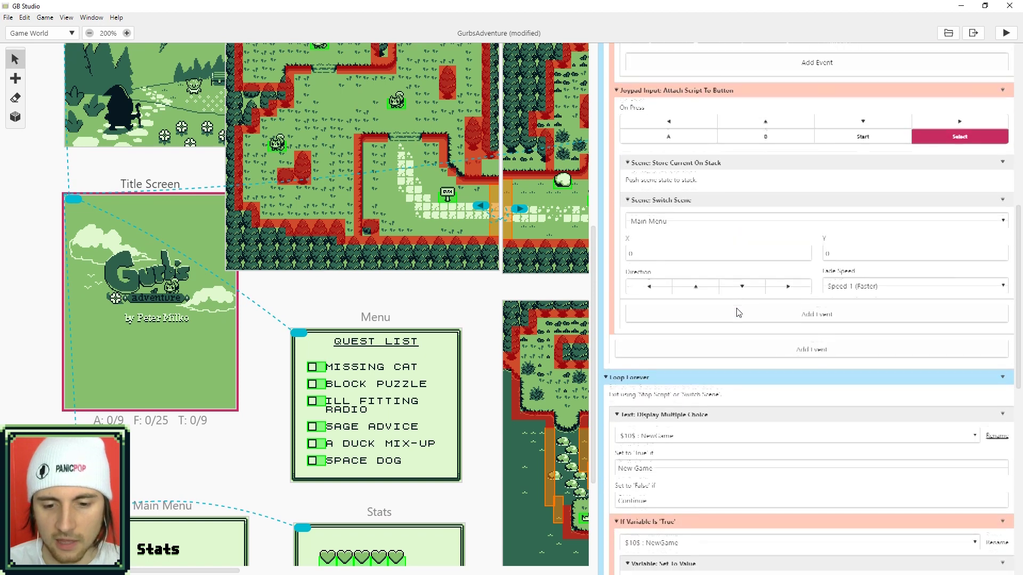
{"action": "scroll", "coordinate": [738, 312], "scroll_direction": "down", "scroll_amount": 3}
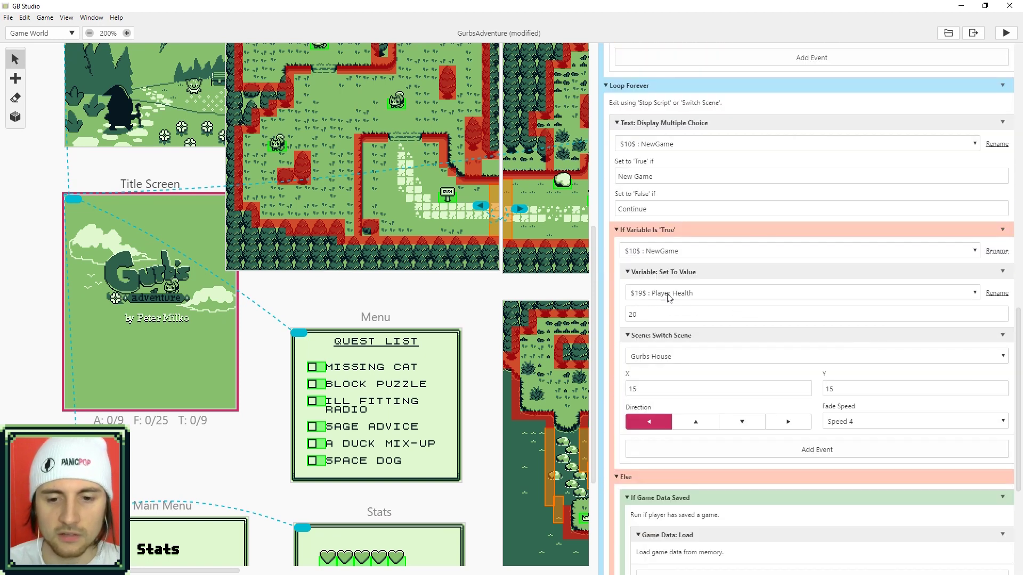
{"action": "left_click", "coordinate": [652, 318]}
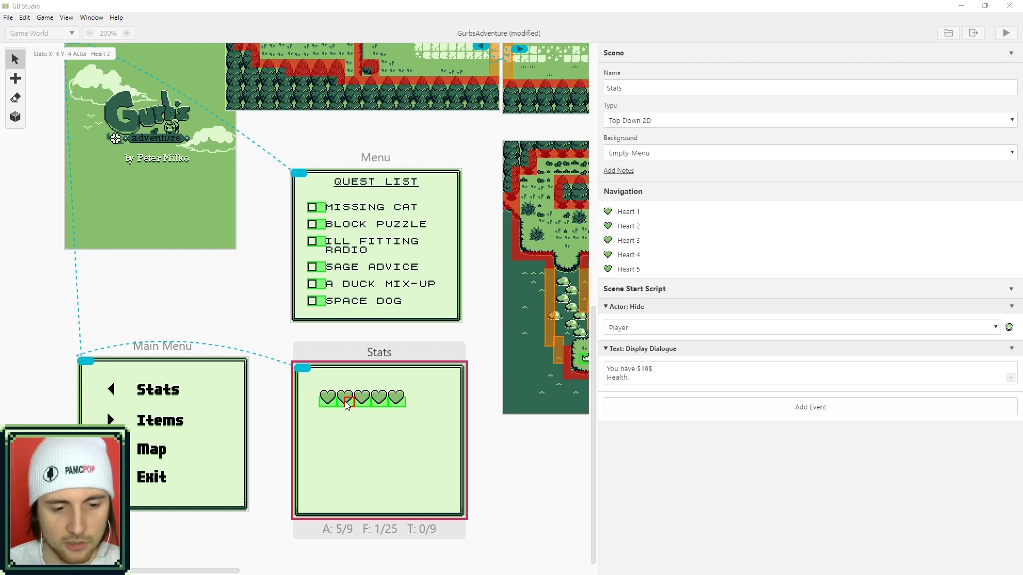
Add an If Variable Compare With Value check: Player Health Less Than Or Equal To 40.
{"action": "left_click", "coordinate": [698, 414]}
{"action": "type", "text": "compar"}
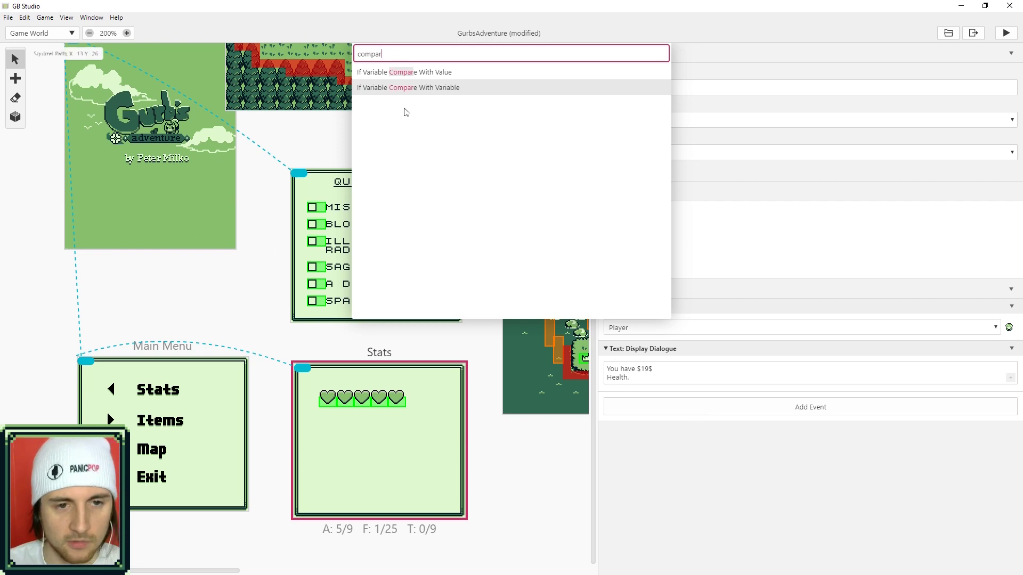
{"action": "left_click", "coordinate": [411, 73]}
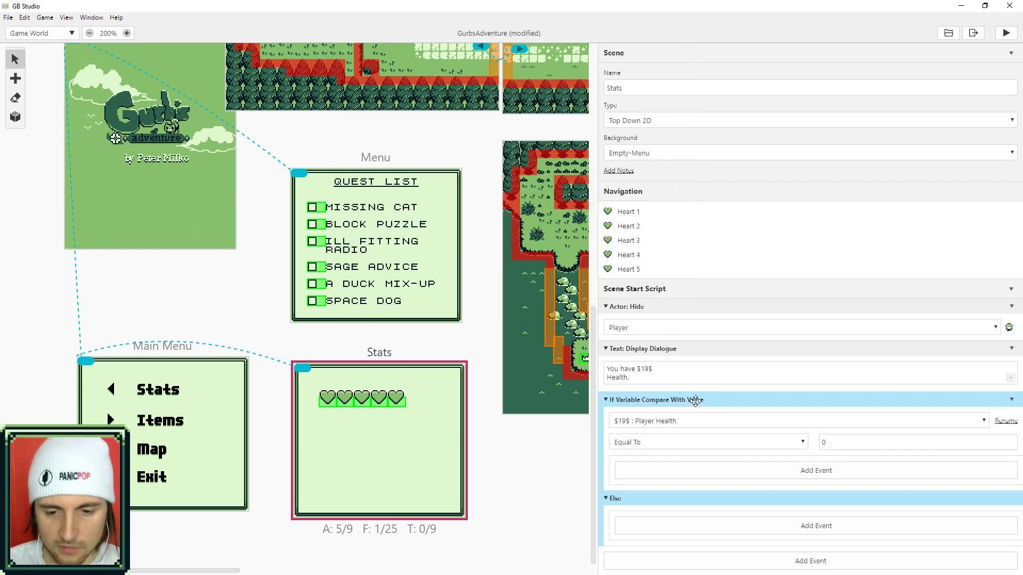
{"action": "left_click", "coordinate": [685, 443]}
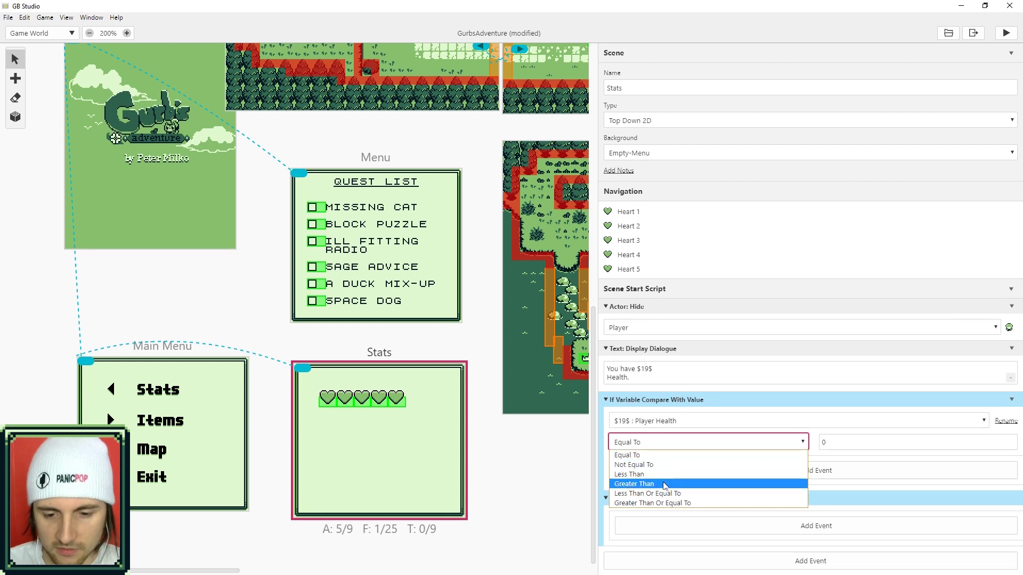
{"action": "left_click", "coordinate": [650, 497]}
{"action": "double_click", "coordinate": [827, 442]}
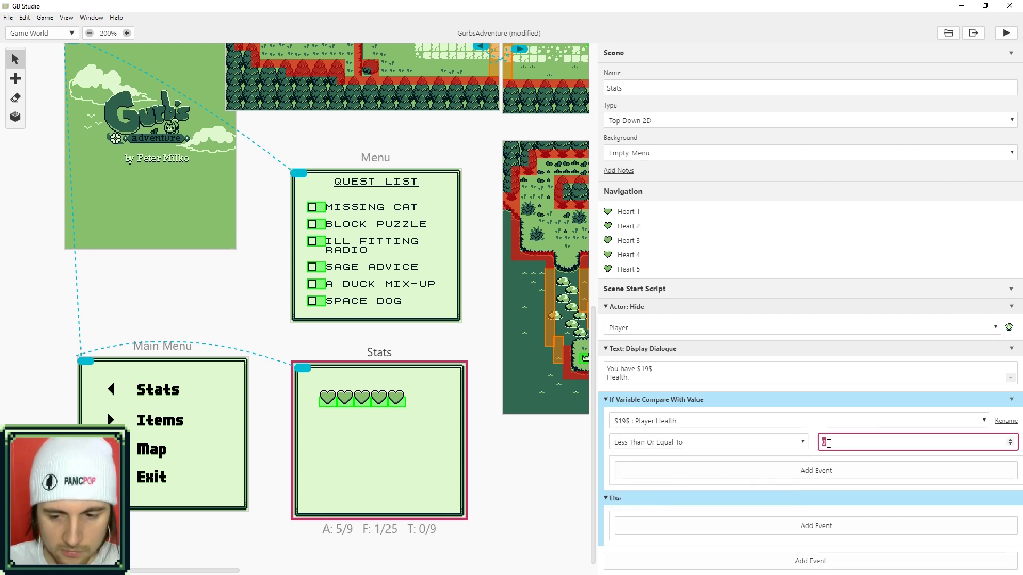
{"action": "type", "text": "40"}
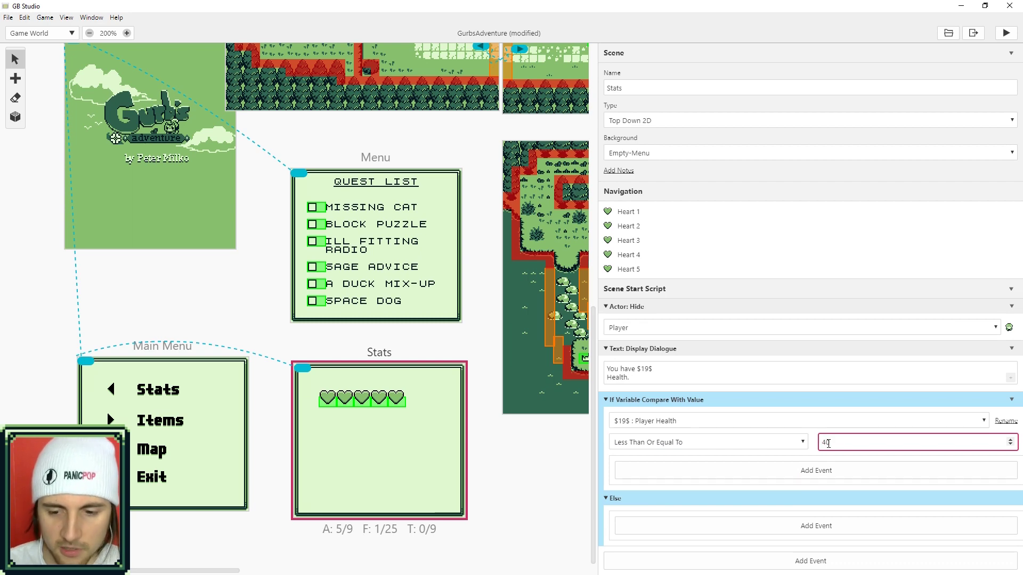
Inside that check, add Actor: Hide targeting Heart 5.
{"action": "left_click", "coordinate": [739, 478]}
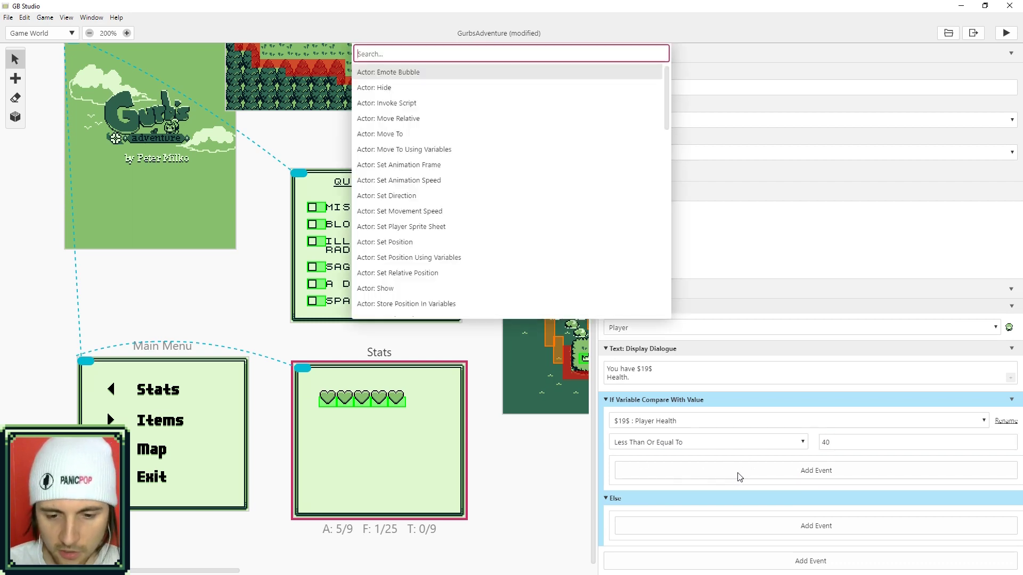
{"action": "left_click", "coordinate": [405, 88]}
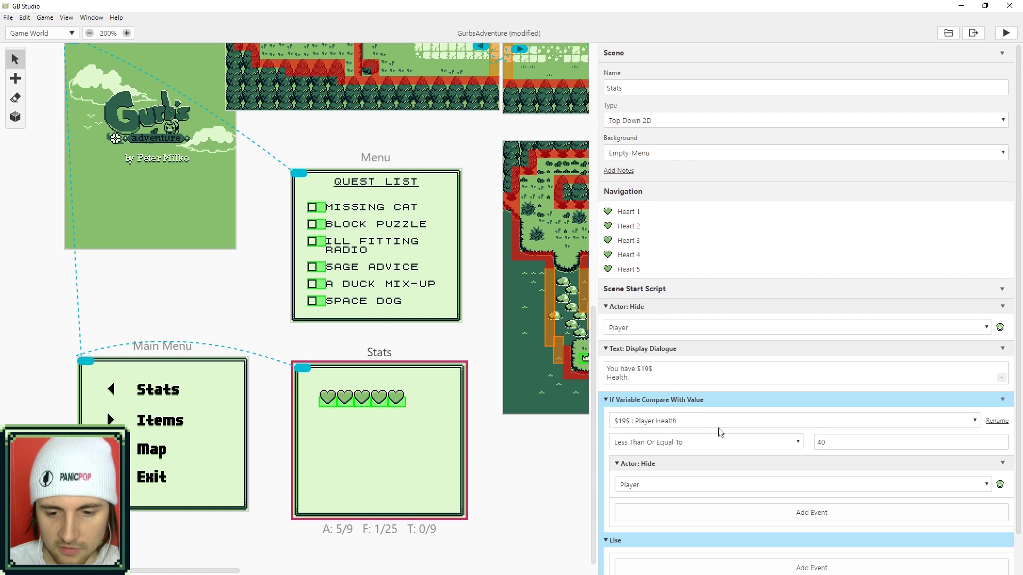
{"action": "left_click", "coordinate": [668, 484]}
{"action": "left_click", "coordinate": [650, 543]}
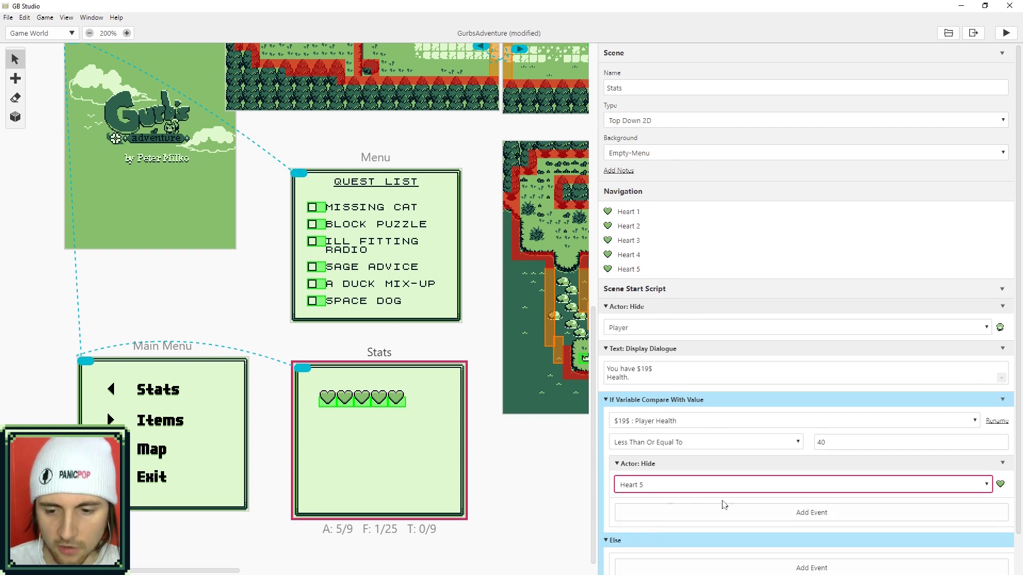
{"action": "scroll", "coordinate": [670, 504], "scroll_direction": "down", "scroll_amount": 1}
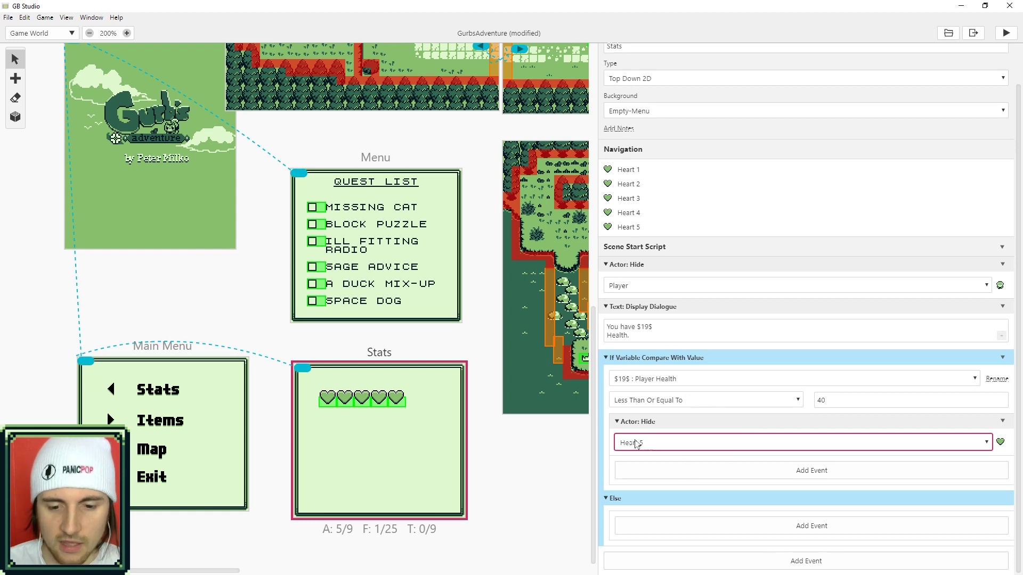
Copy the health check and paste a duplicate that hides Heart 4 at 30 or less.
{"action": "left_click", "coordinate": [1003, 358]}
{"action": "left_click", "coordinate": [959, 391]}
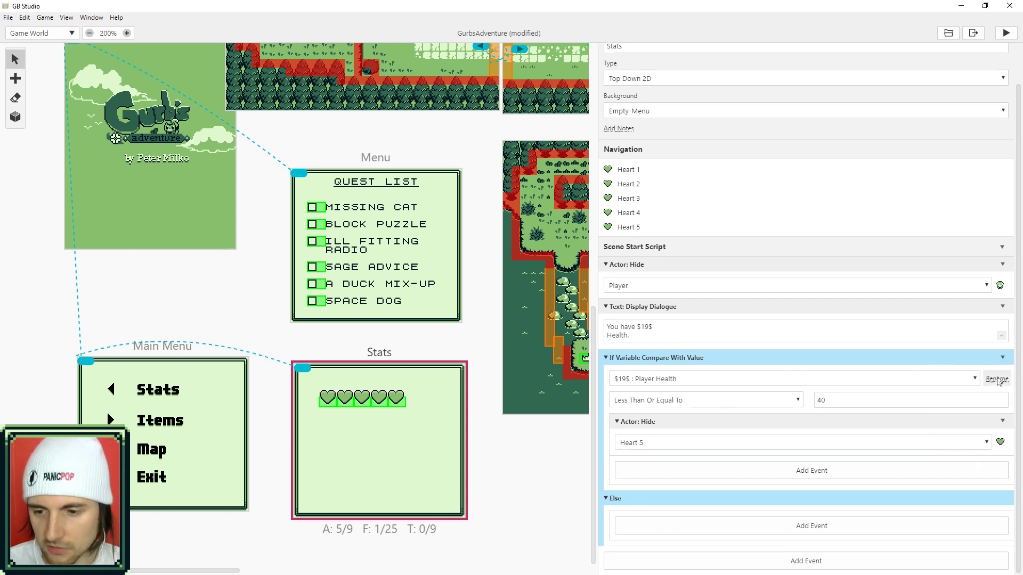
{"action": "left_click", "coordinate": [1004, 359]}
{"action": "left_click", "coordinate": [971, 438]}
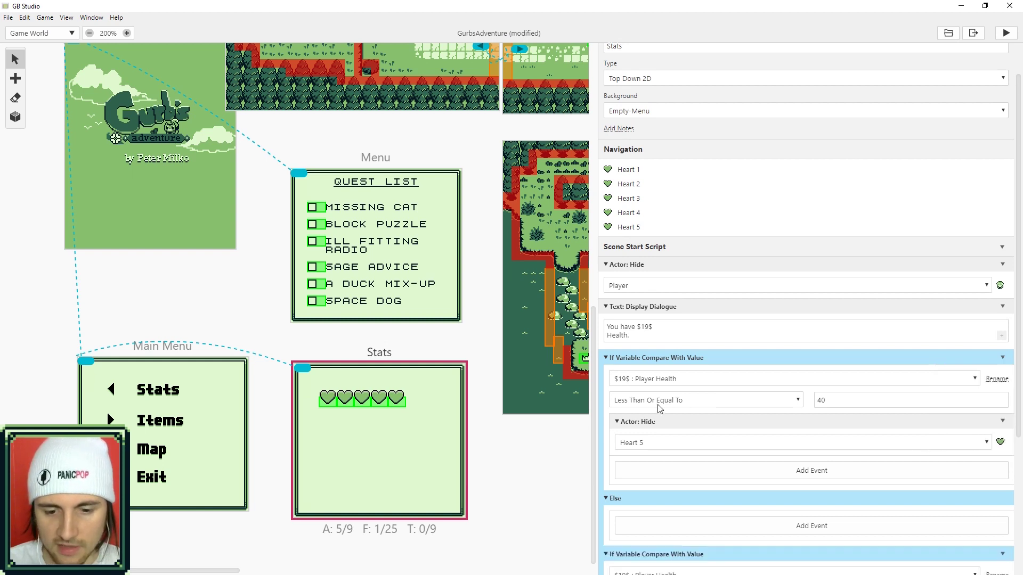
{"action": "left_click", "coordinate": [651, 443]}
{"action": "left_click", "coordinate": [648, 495]}
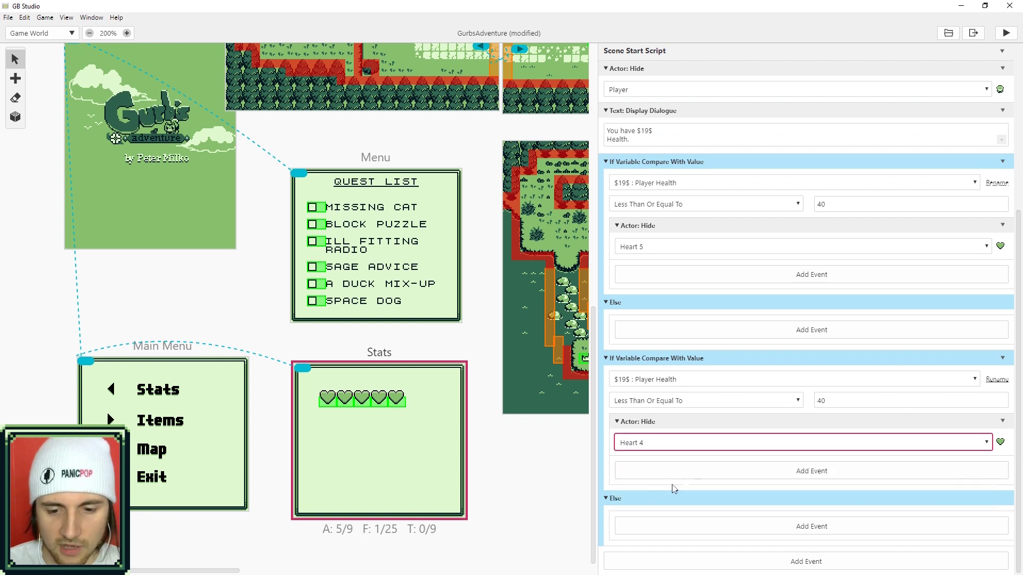
{"action": "left_click", "coordinate": [822, 402]}
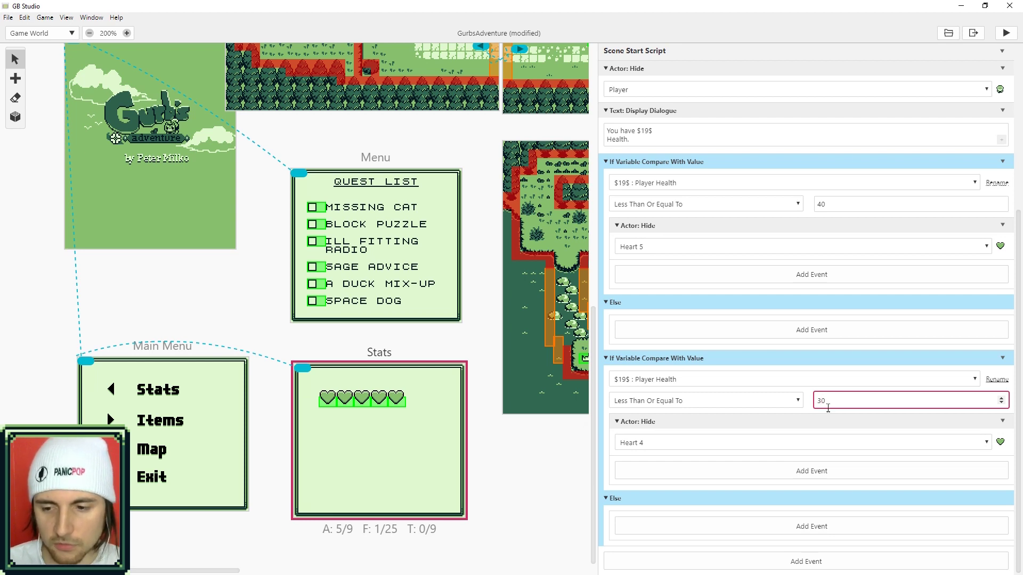
{"action": "left_click", "coordinate": [1005, 363]}
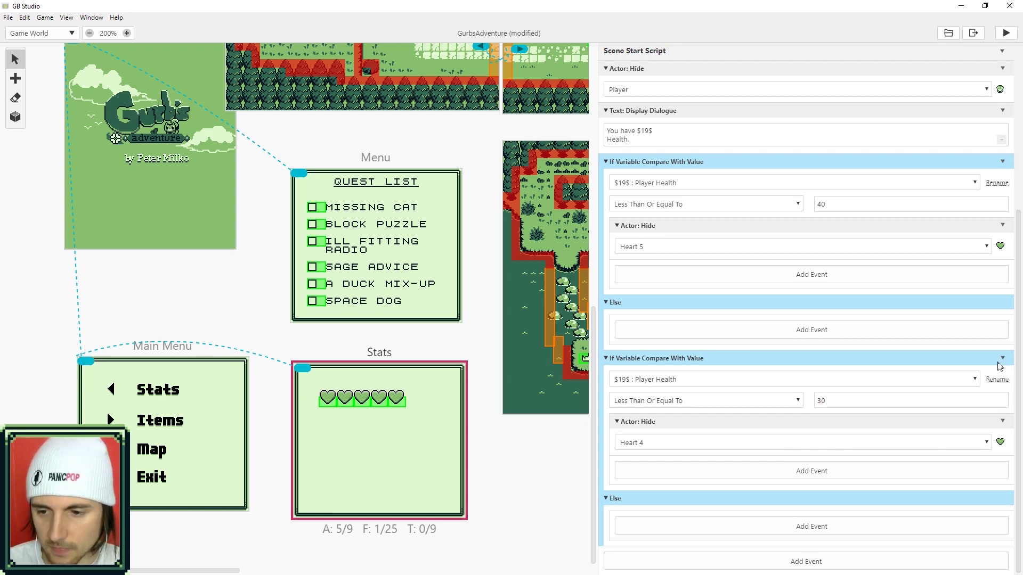
Paste another copy that hides Heart 3 at Player Health 20 or less.
{"action": "left_click", "coordinate": [1003, 359]}
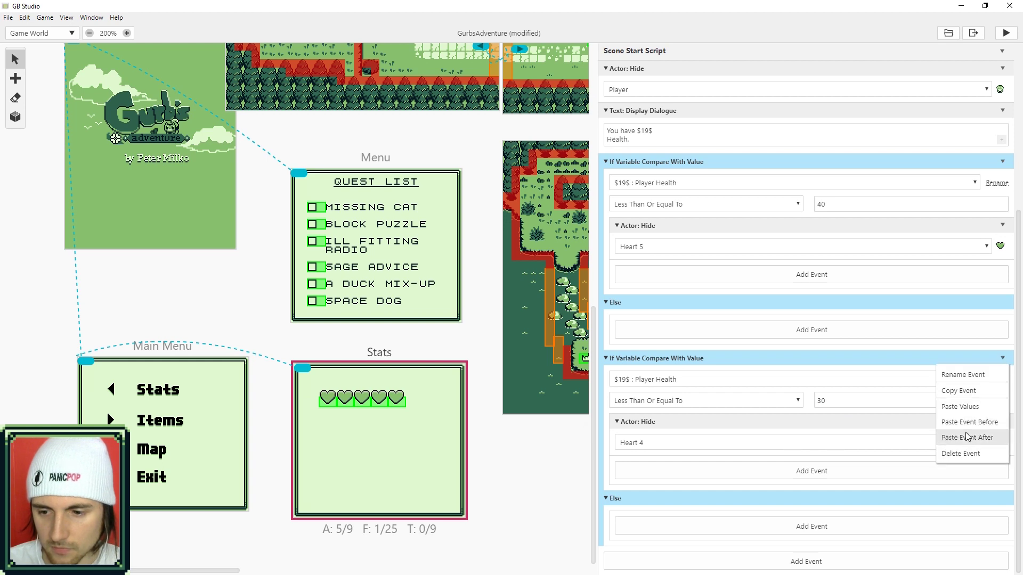
{"action": "left_click", "coordinate": [971, 438]}
{"action": "scroll", "coordinate": [714, 441], "scroll_direction": "down", "scroll_amount": 4}
{"action": "left_click", "coordinate": [822, 400]}
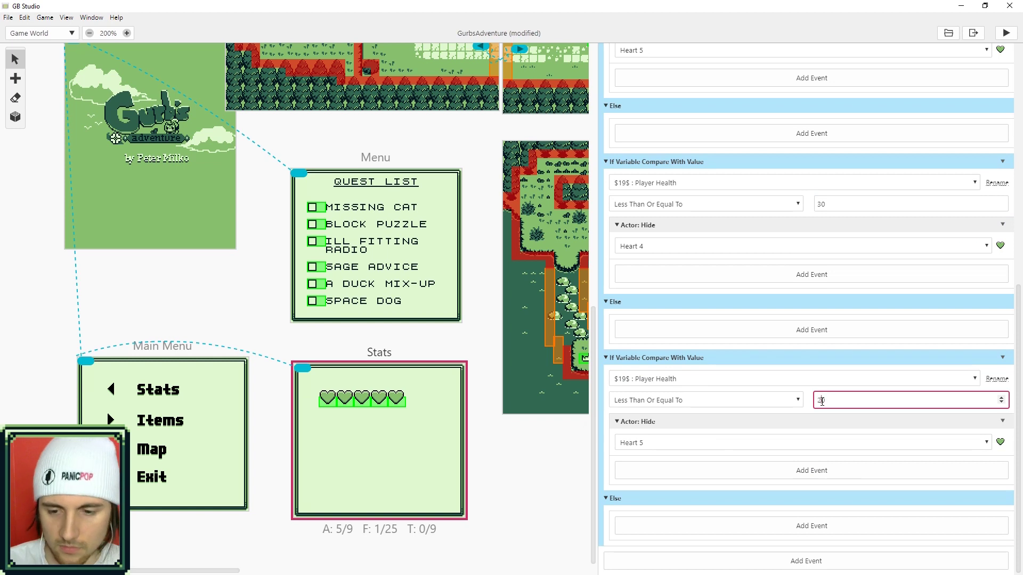
{"action": "left_click", "coordinate": [652, 444]}
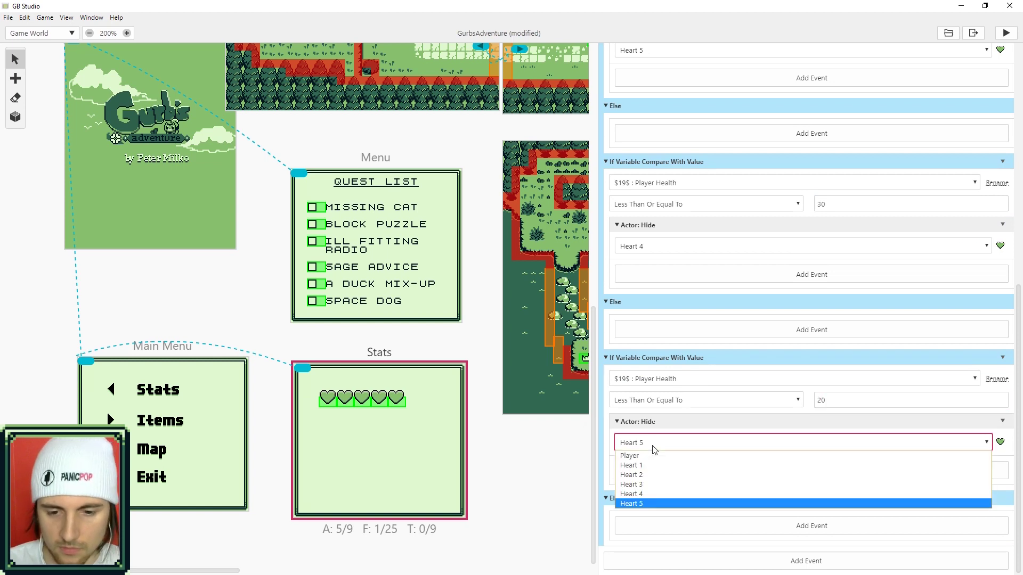
{"action": "left_click", "coordinate": [652, 484]}
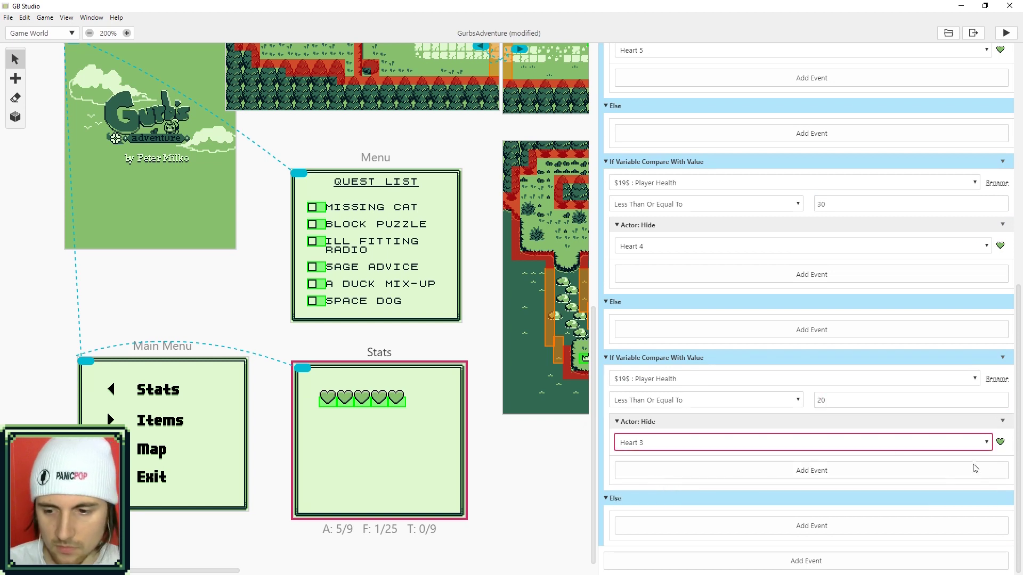
Paste a final copy that hides Heart 2 at Player Health 10 or less.
{"action": "left_click", "coordinate": [1002, 358]}
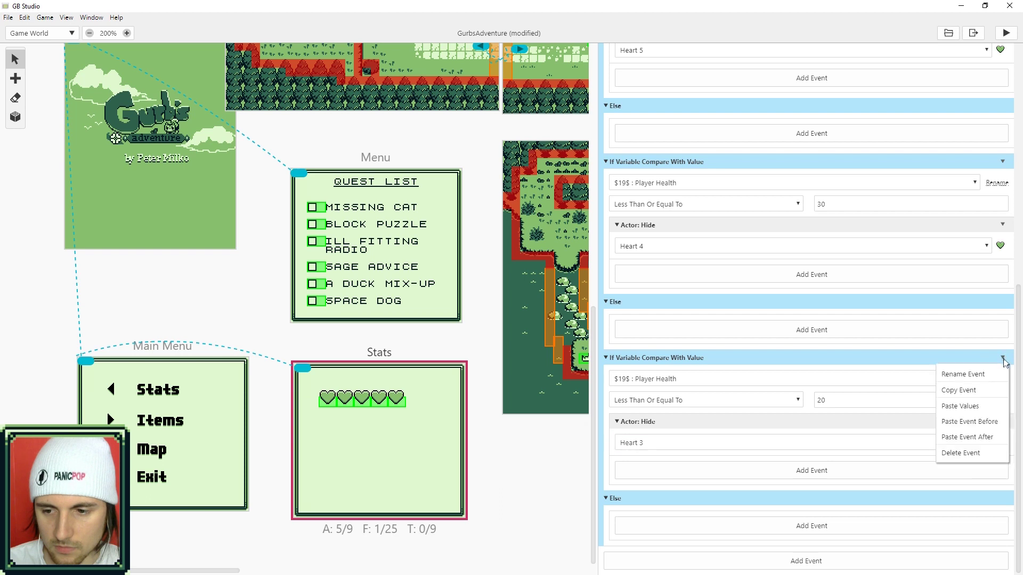
{"action": "left_click", "coordinate": [972, 438]}
{"action": "scroll", "coordinate": [724, 446], "scroll_direction": "down", "scroll_amount": 4}
{"action": "left_click", "coordinate": [663, 444]}
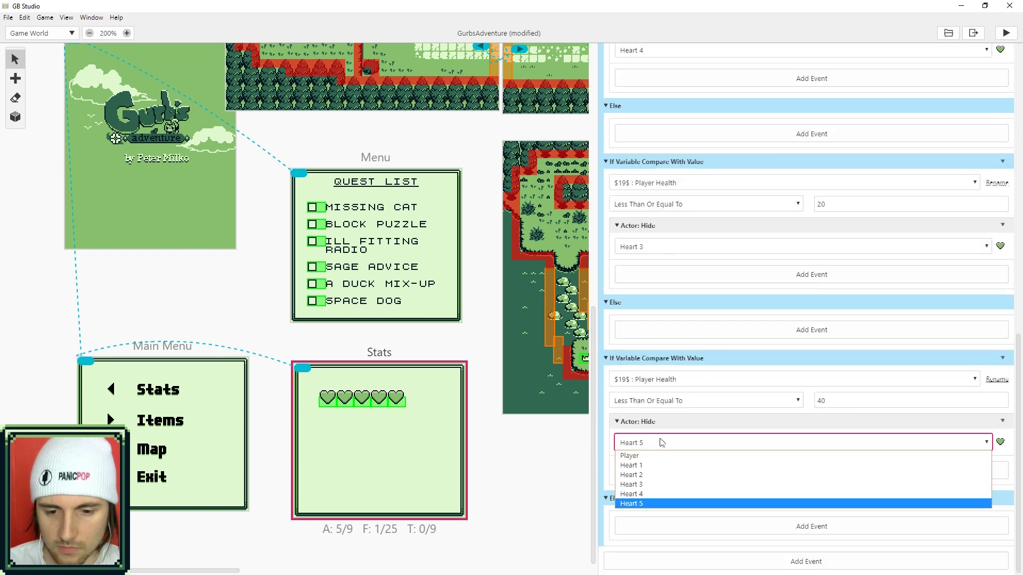
{"action": "left_click", "coordinate": [653, 476]}
{"action": "left_click", "coordinate": [823, 403]}
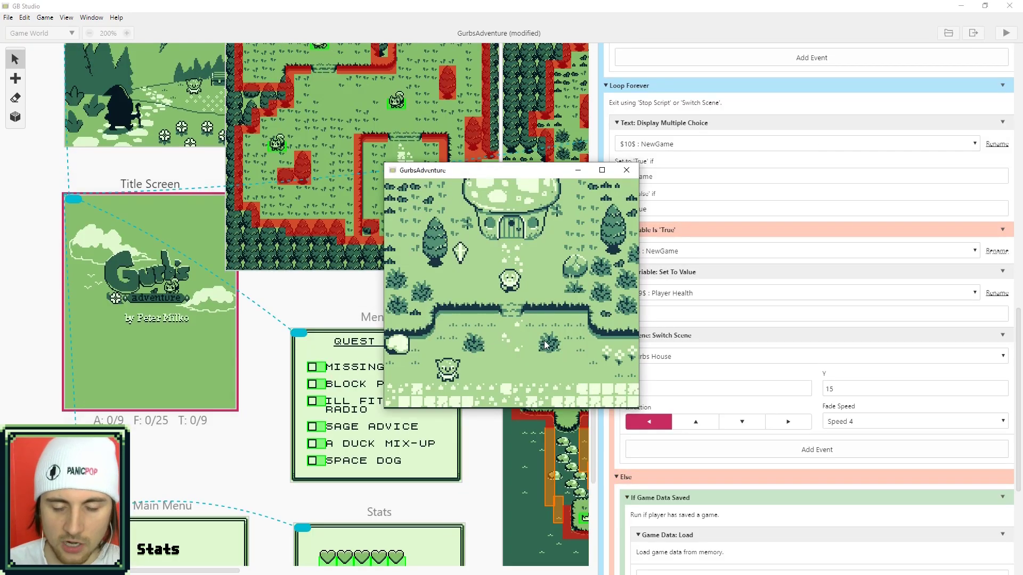
In the running game, open the pause menu and view Stats showing five hearts at 50 health, then go back.
{"action": "key", "text": "Return"}
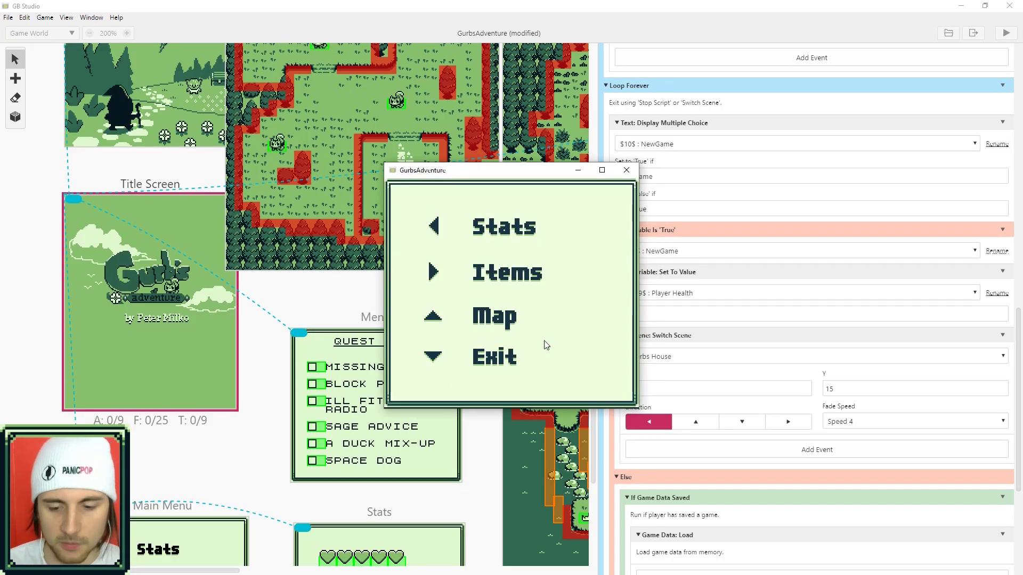
{"action": "key", "text": "Left"}
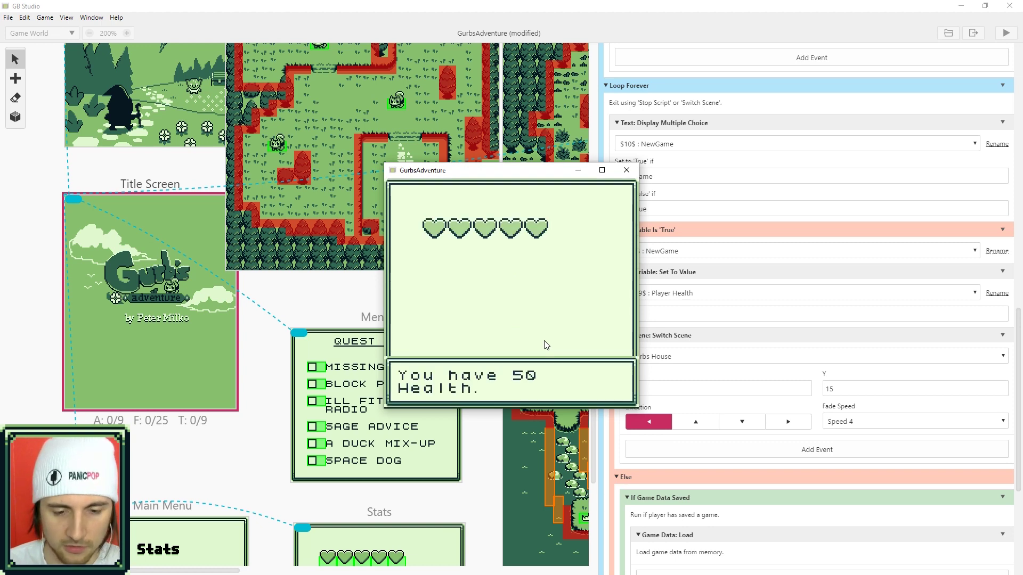
{"action": "key", "text": "z"}
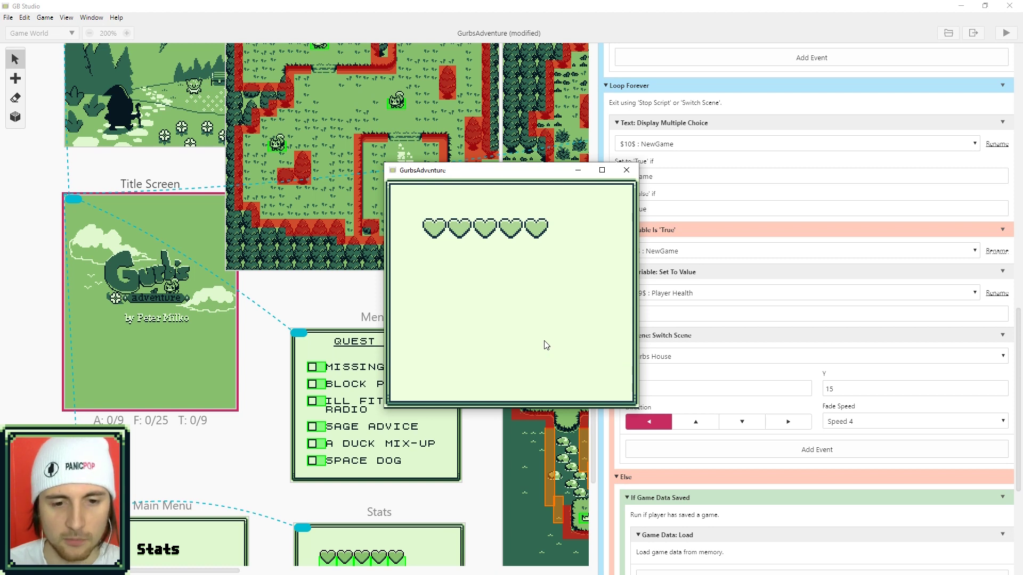
{"action": "key", "text": "x"}
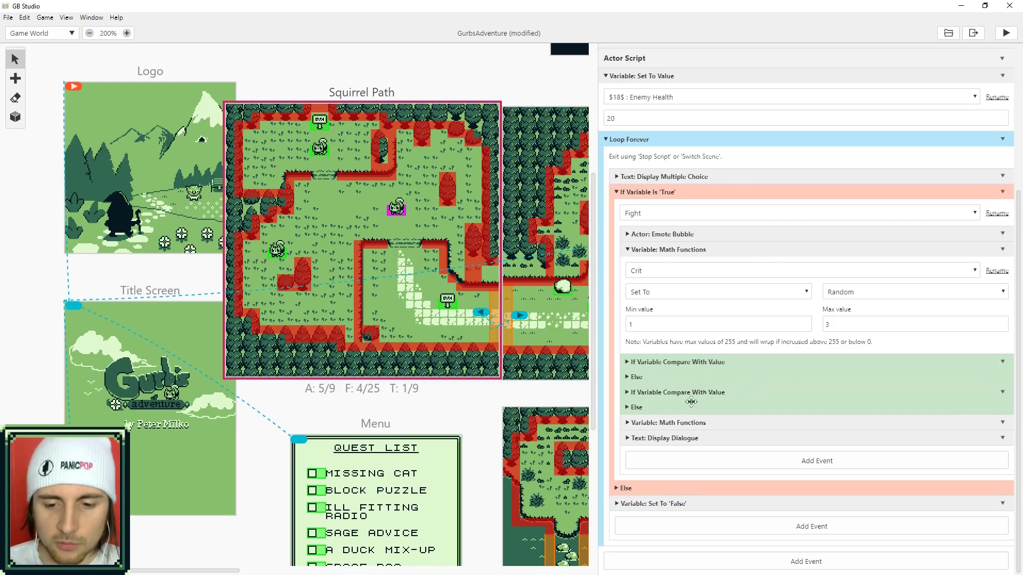
Expand the Player Health minus 10 event and the attack dialogue, and inspect its damage and health messages.
{"action": "left_click", "coordinate": [627, 423]}
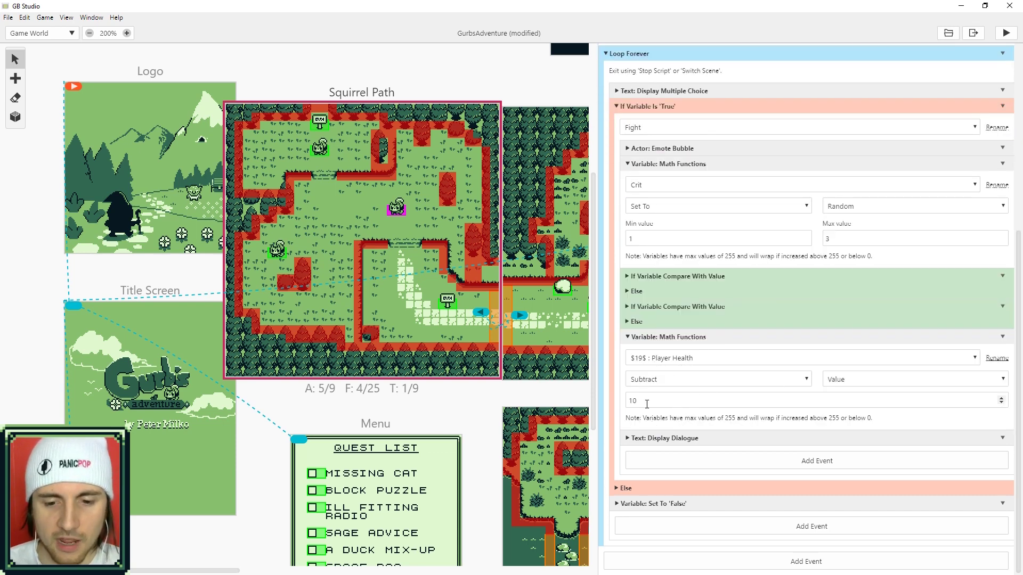
{"action": "left_click", "coordinate": [627, 438]}
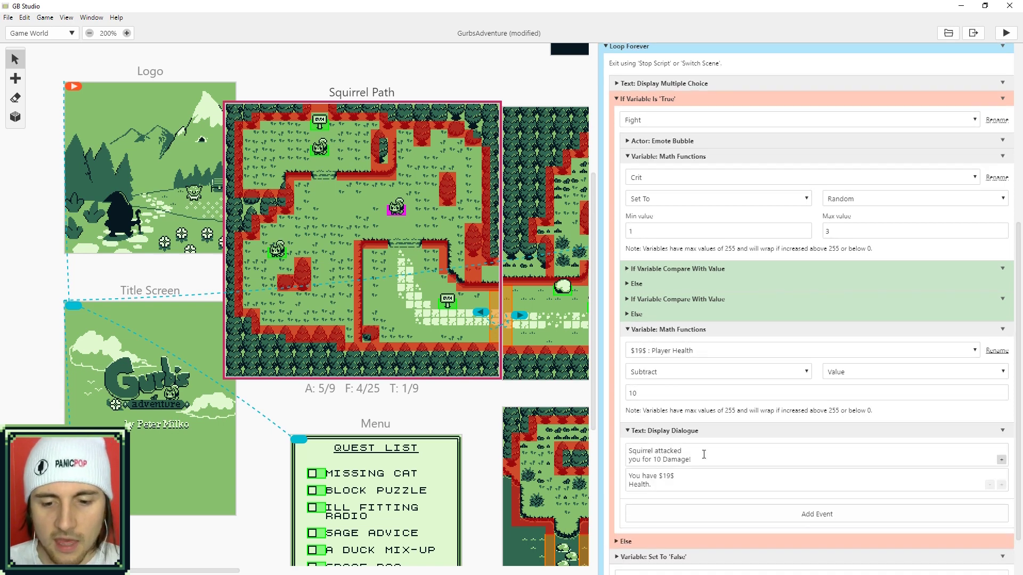
{"action": "scroll", "coordinate": [703, 454], "scroll_direction": "down", "scroll_amount": 1}
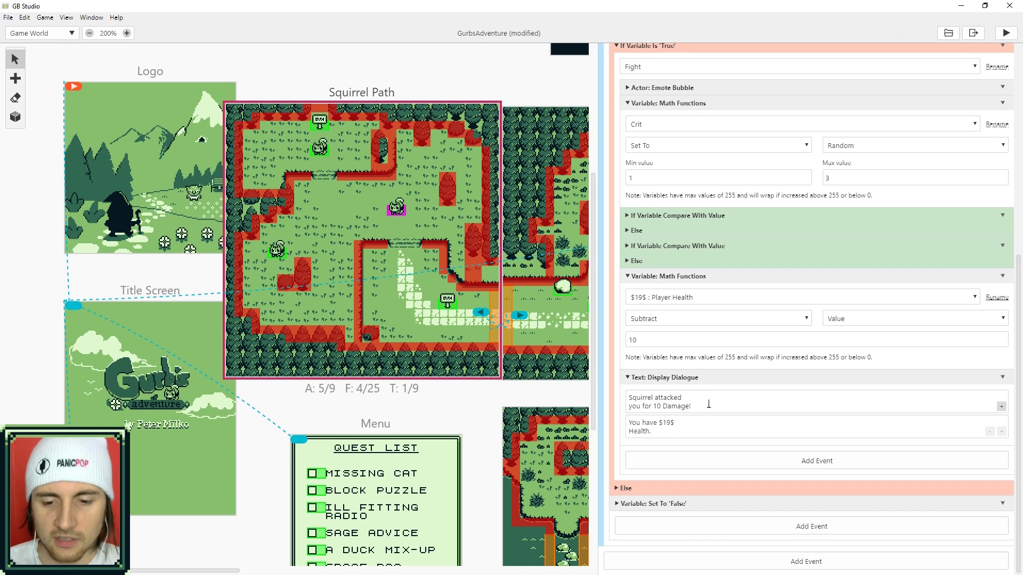
{"action": "left_click_drag", "start_coordinate": [707, 406], "coordinate": [627, 398]}
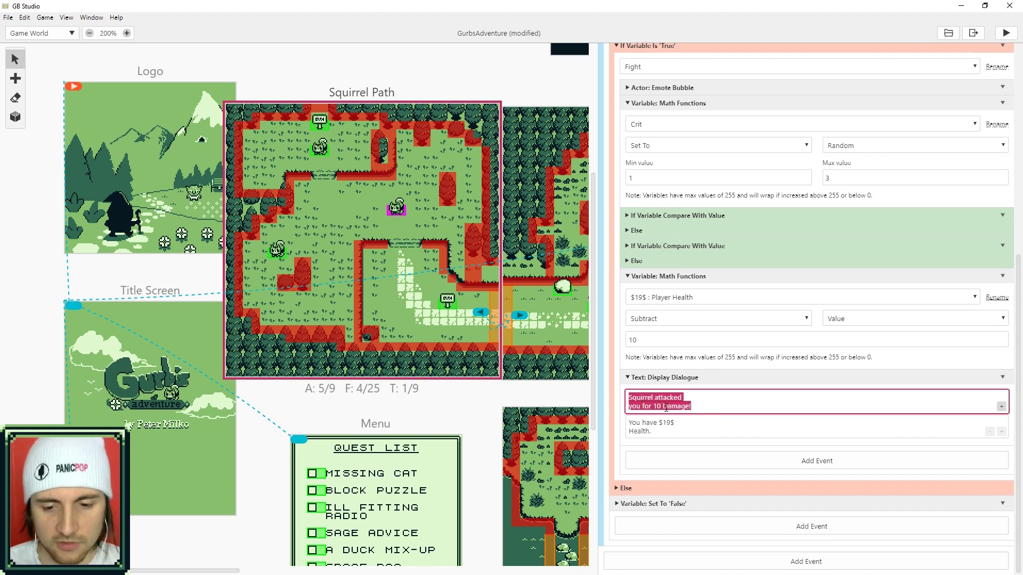
{"action": "left_click_drag", "start_coordinate": [661, 432], "coordinate": [628, 421]}
{"action": "left_click", "coordinate": [674, 431]}
{"action": "left_click", "coordinate": [686, 423]}
{"action": "double_click", "coordinate": [660, 420]}
{"action": "left_click", "coordinate": [660, 432]}
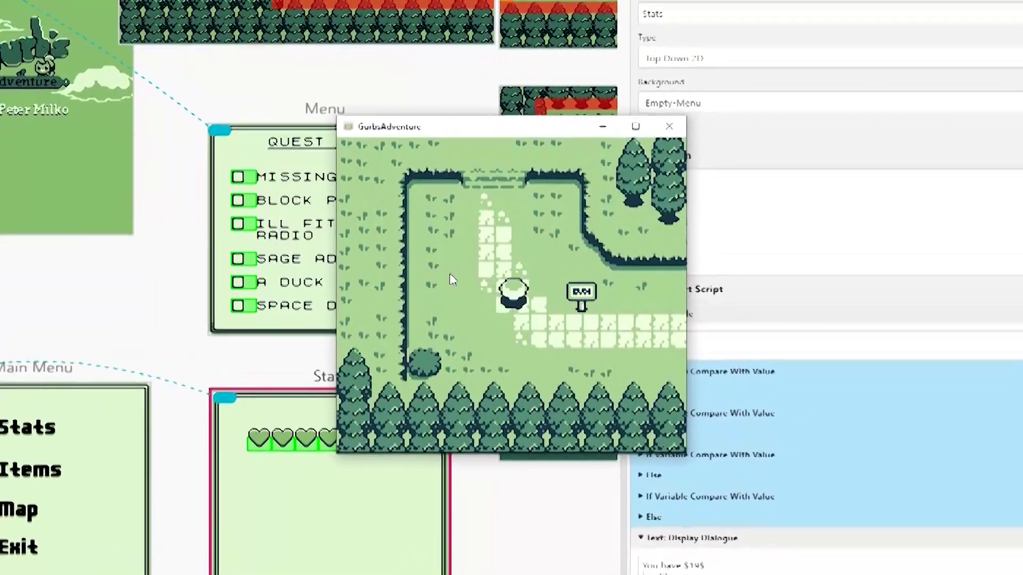
Walk to the squirrel, attack, advance through the battle messages, then run away.
{"action": "key", "text": "Up"}
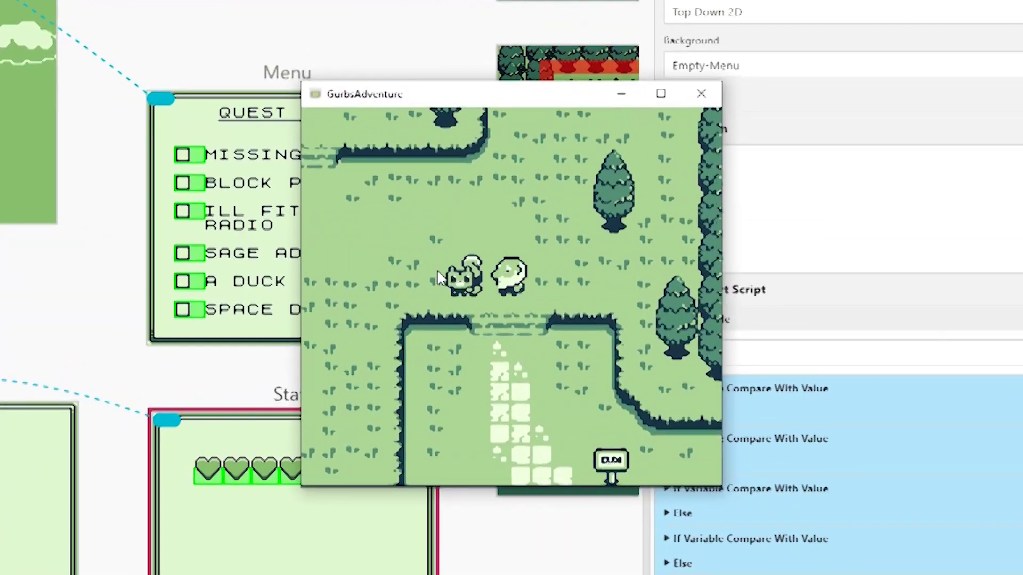
{"action": "key", "text": "z"}
{"action": "key", "text": "z"}
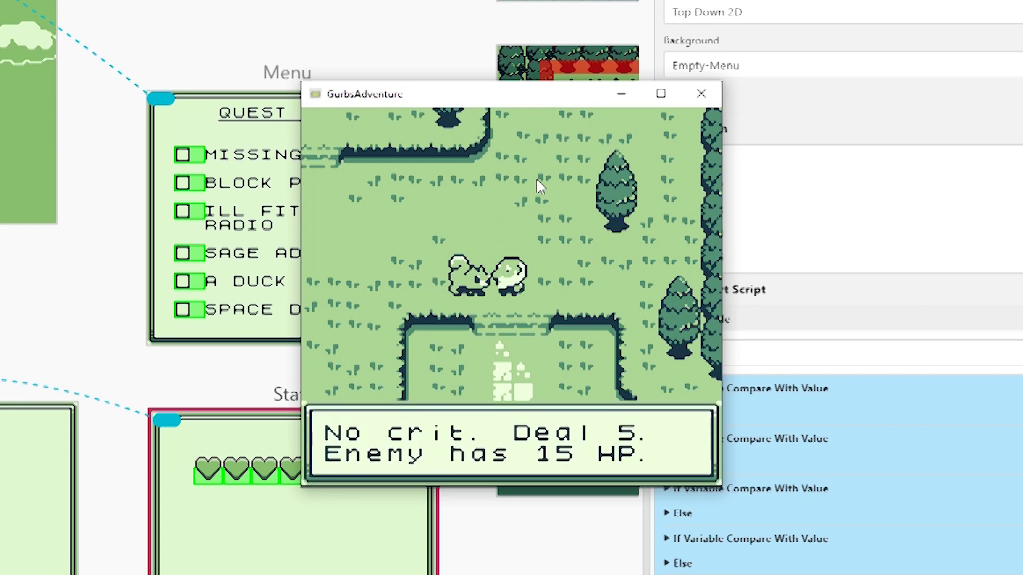
{"action": "key", "text": "z"}
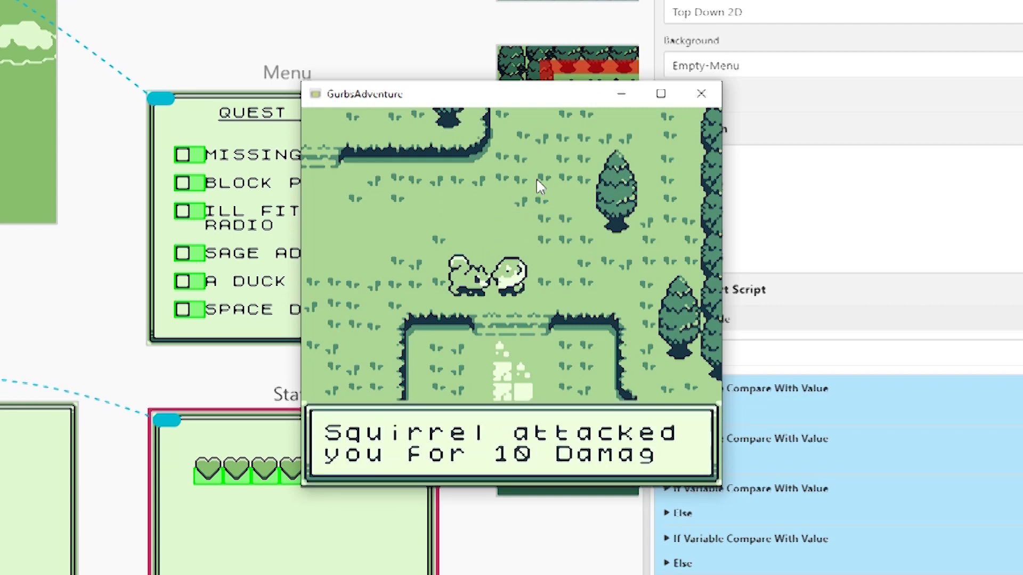
{"action": "key", "text": "z"}
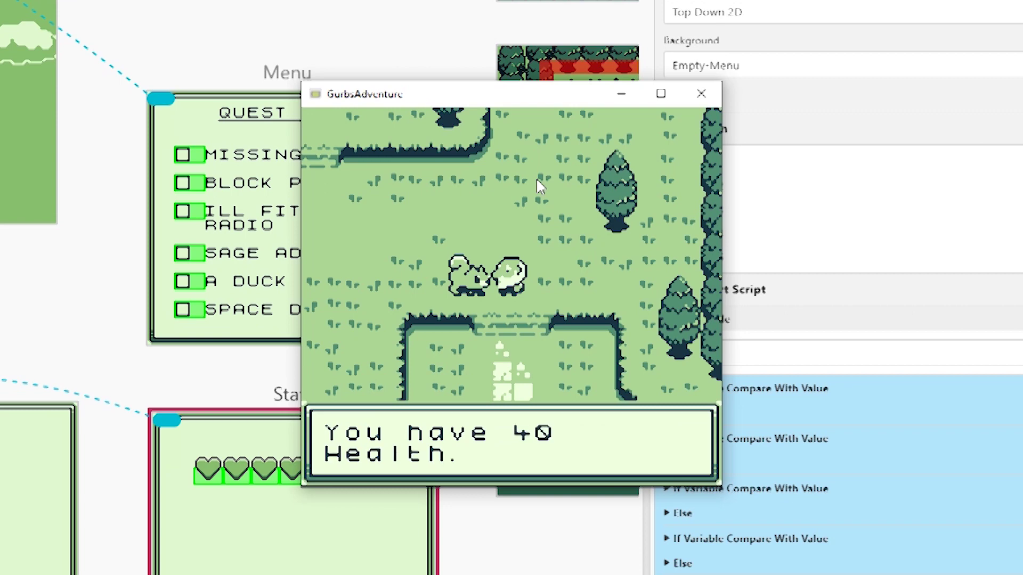
{"action": "key", "text": "z"}
{"action": "key", "text": "z"}
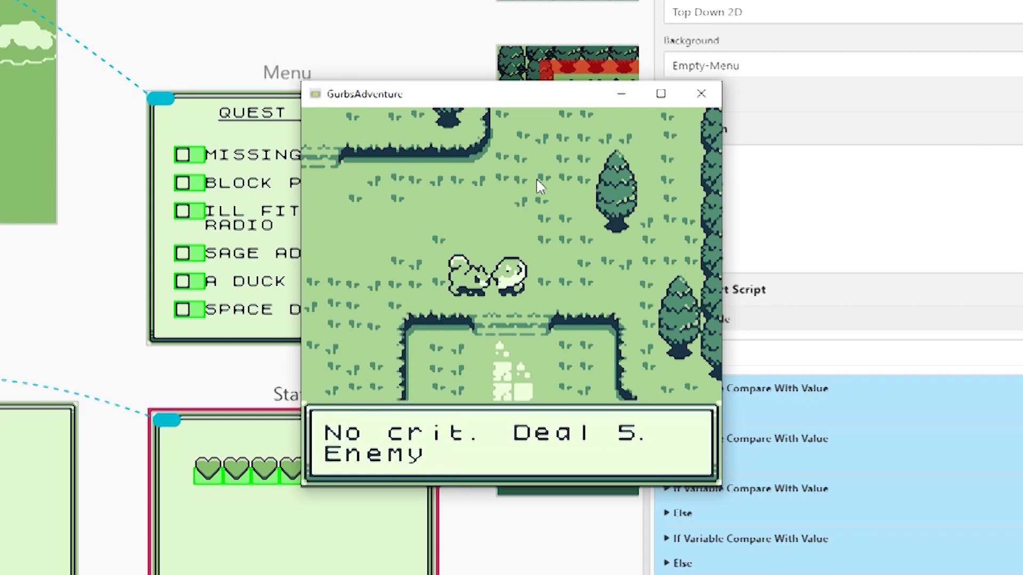
{"action": "key", "text": "z"}
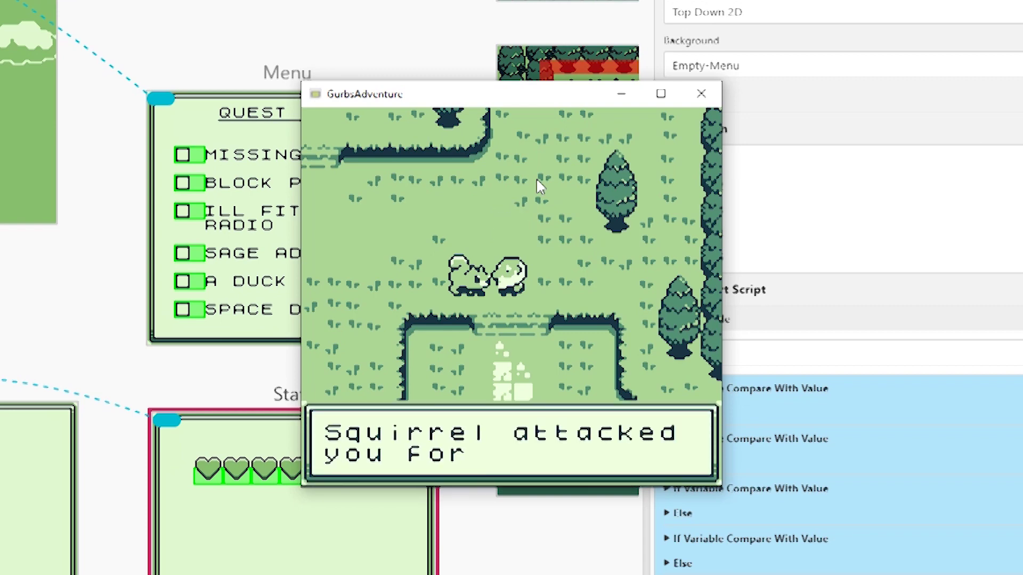
{"action": "key", "text": "z"}
{"action": "key", "text": "z"}
{"action": "key", "text": "Down"}
{"action": "key", "text": "z"}
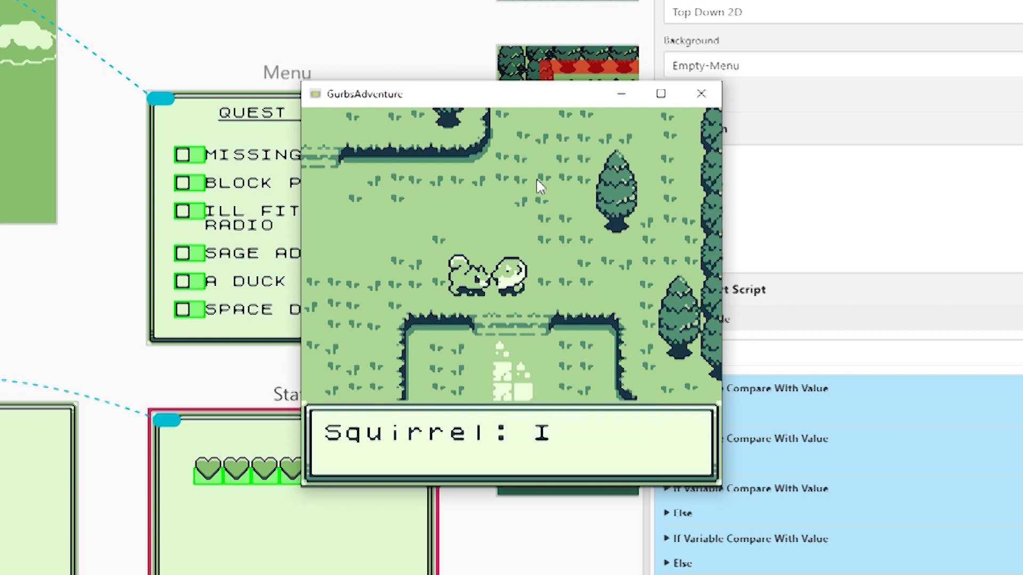
{"action": "key", "text": "z"}
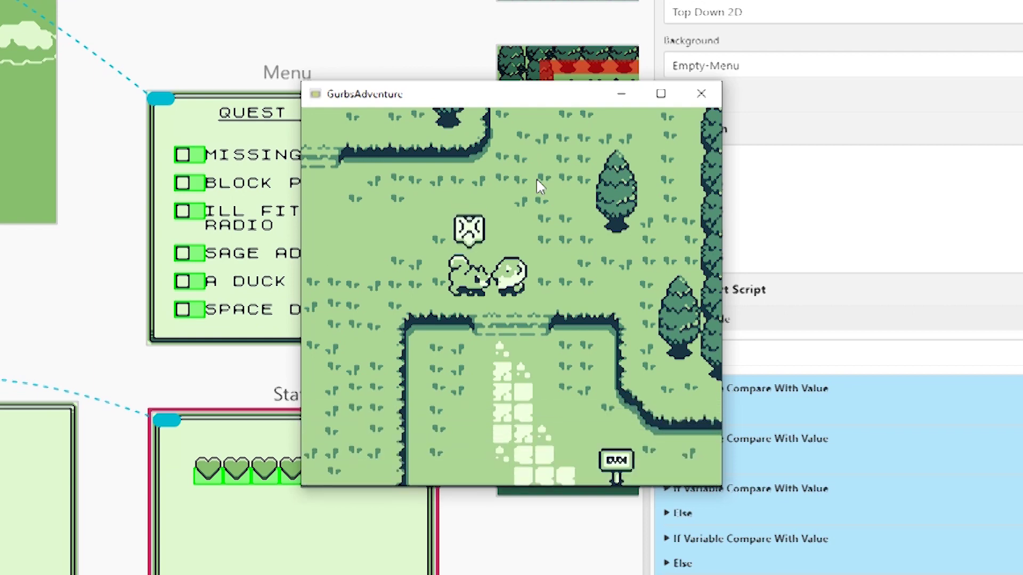
Open Stats from the pause menu to confirm three hearts at 30 Health, then return to the overworld.
{"action": "key", "text": "Right"}
{"action": "key", "text": "Return"}
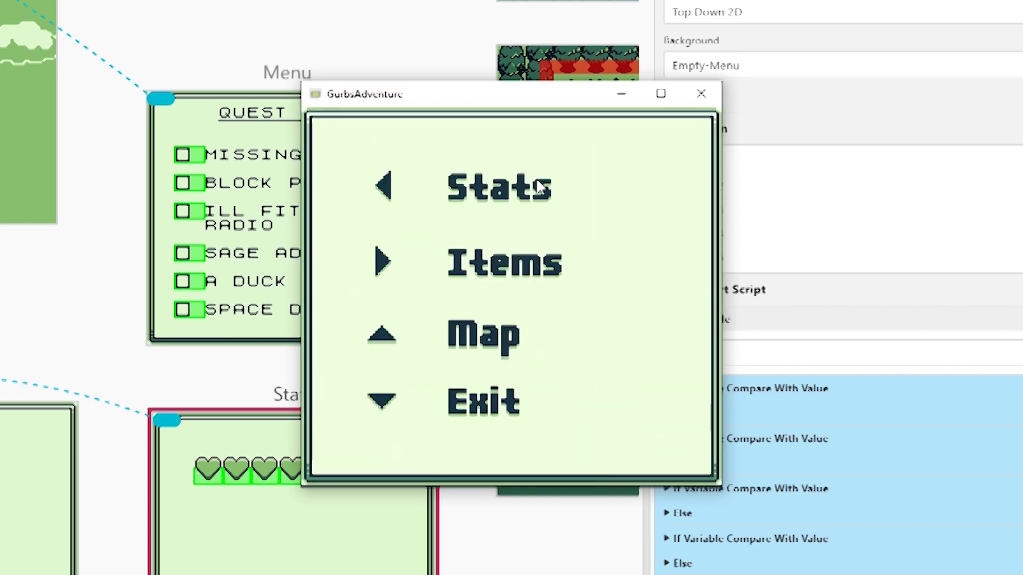
{"action": "key", "text": "Left"}
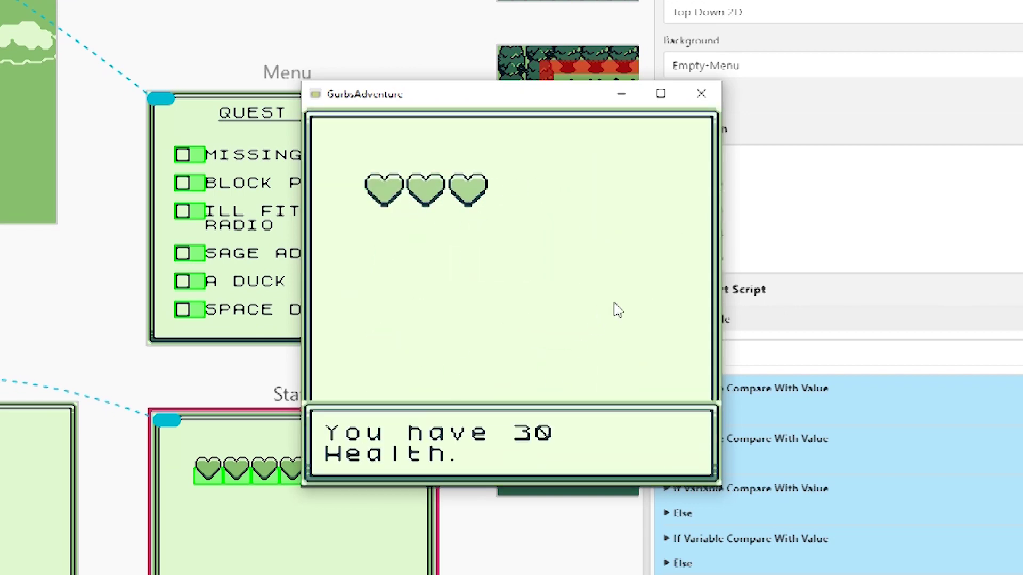
{"action": "key", "text": "z"}
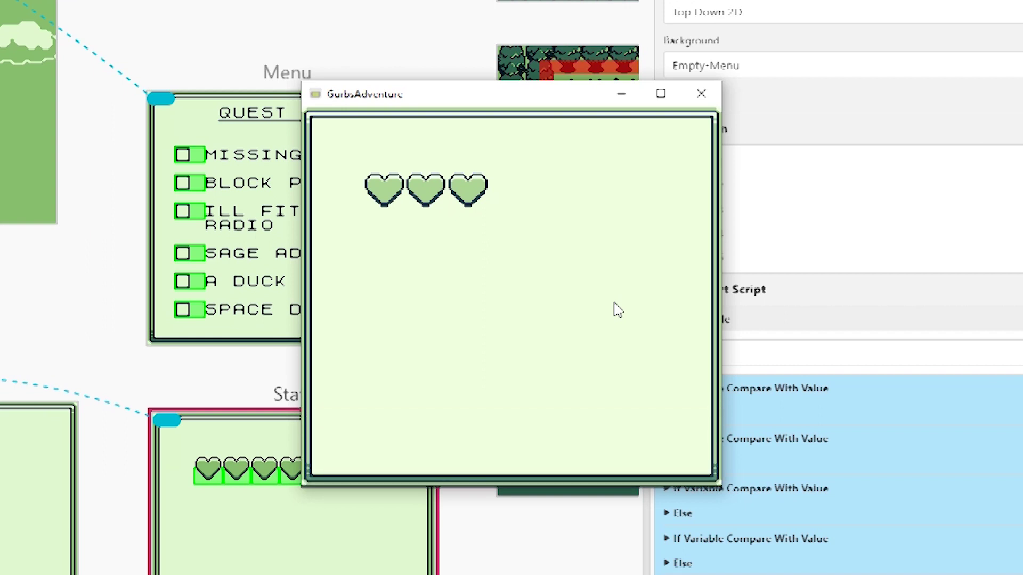
{"action": "key", "text": "x"}
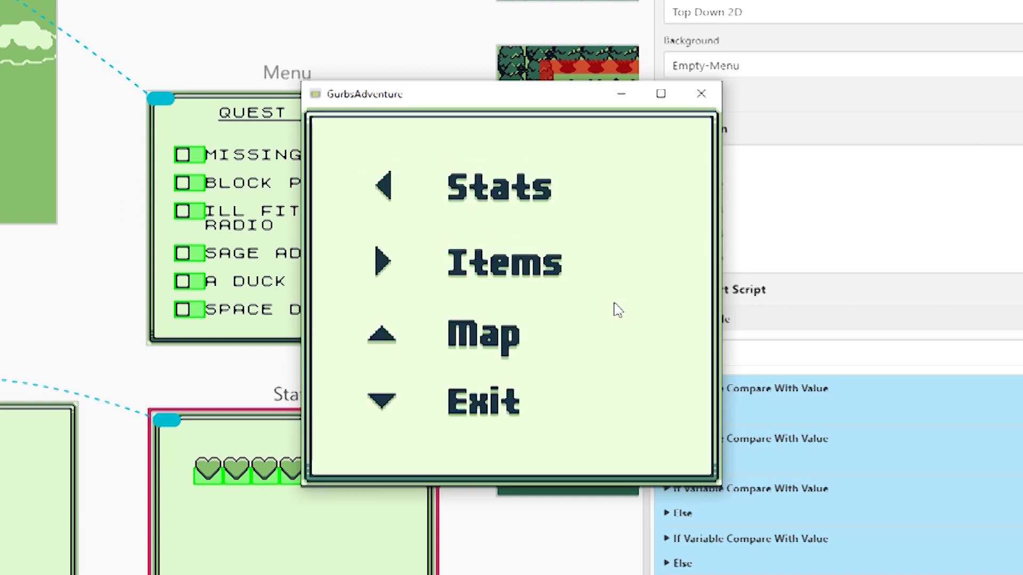
{"action": "key", "text": "x"}
{"action": "left_click", "coordinate": [699, 98]}
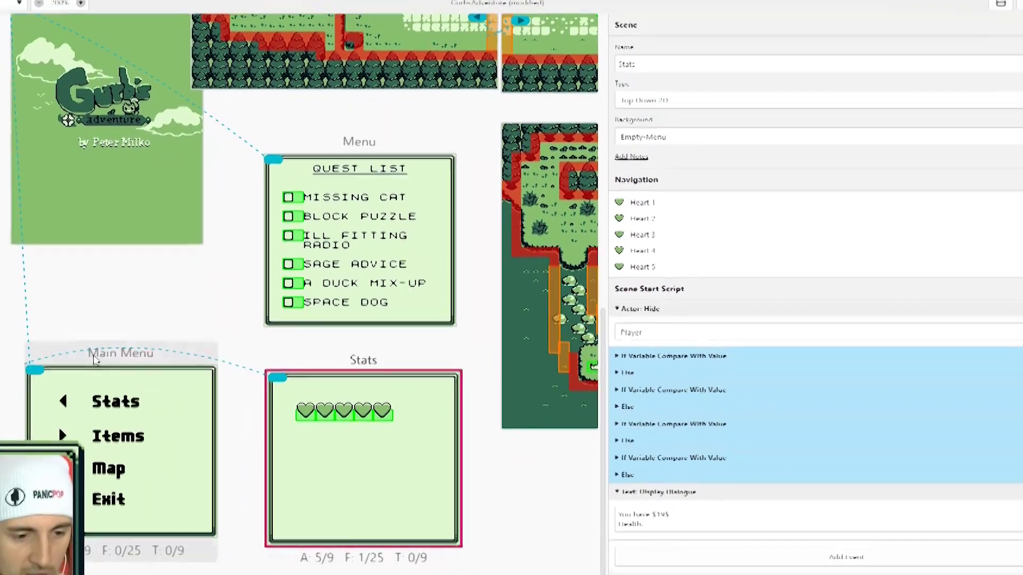
{"action": "left_click", "coordinate": [138, 347]}
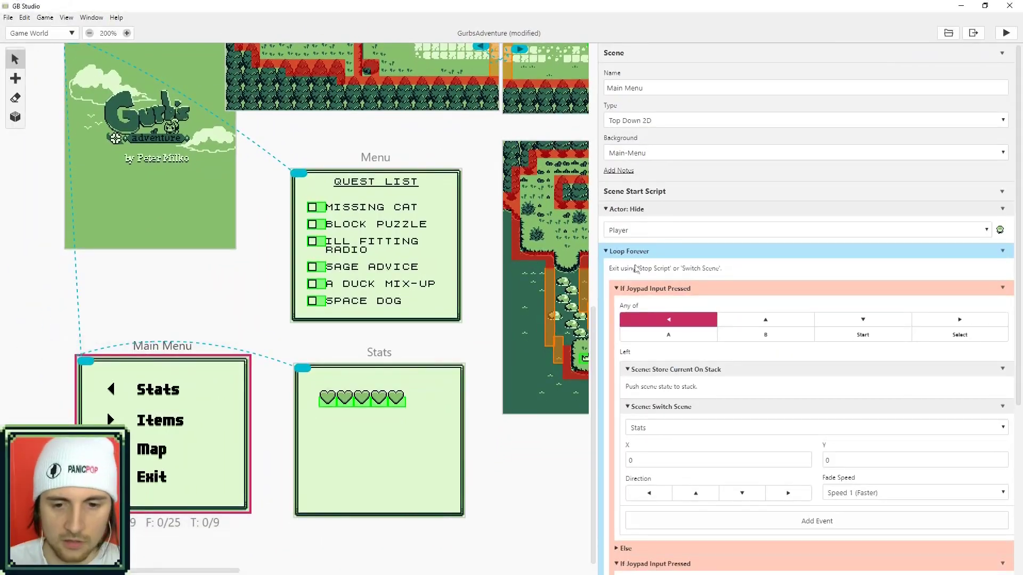
{"action": "left_click", "coordinate": [606, 252]}
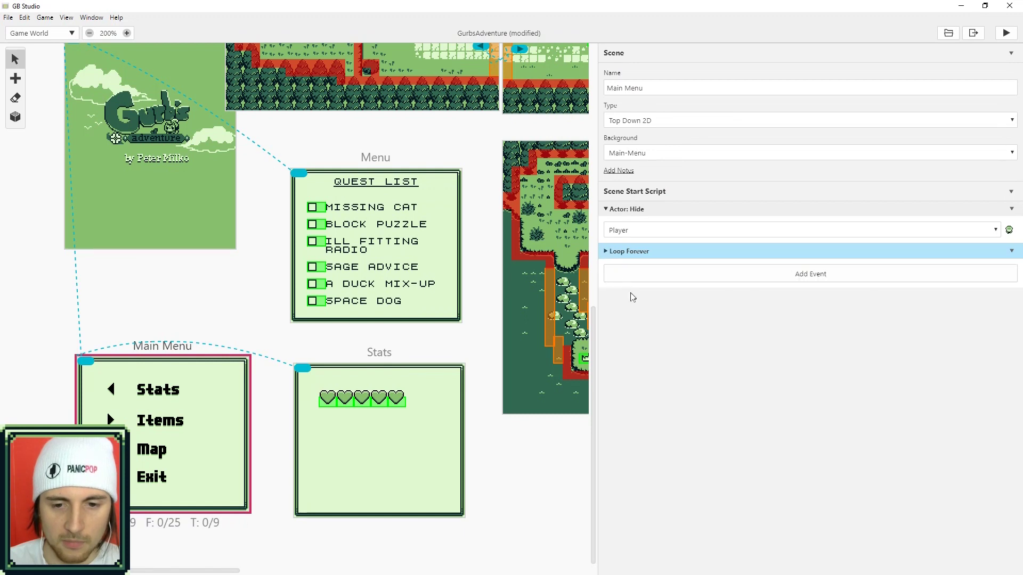
{"action": "left_click", "coordinate": [605, 252]}
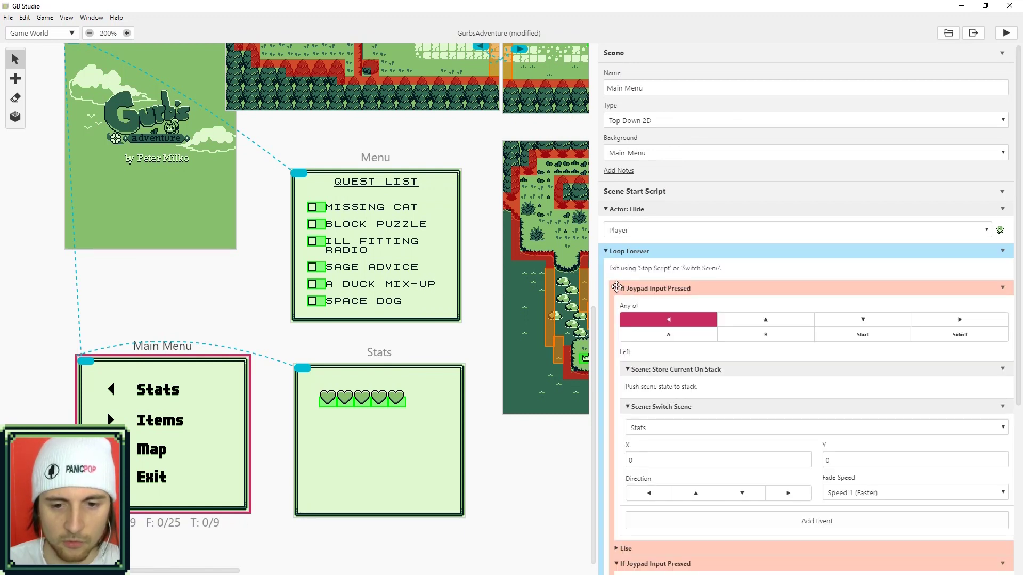
{"action": "scroll", "coordinate": [640, 301], "scroll_direction": "down", "scroll_amount": 2}
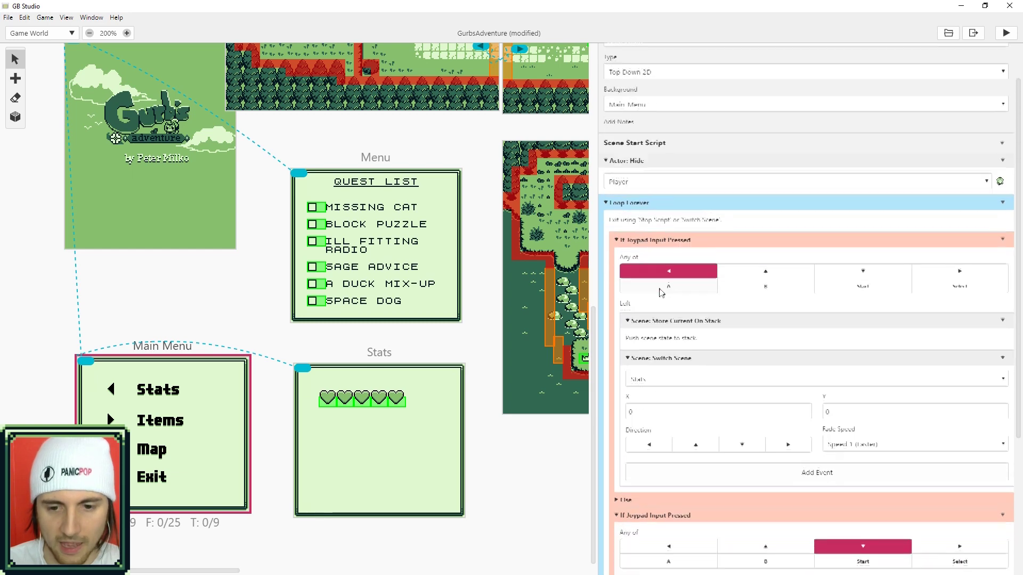
{"action": "left_click", "coordinate": [450, 354]}
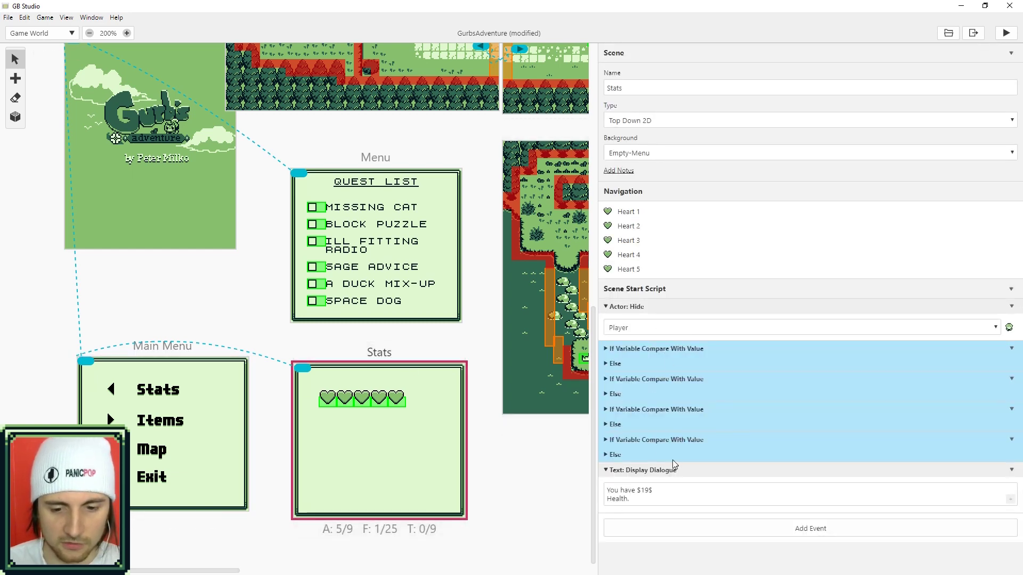
{"action": "left_click", "coordinate": [213, 349]}
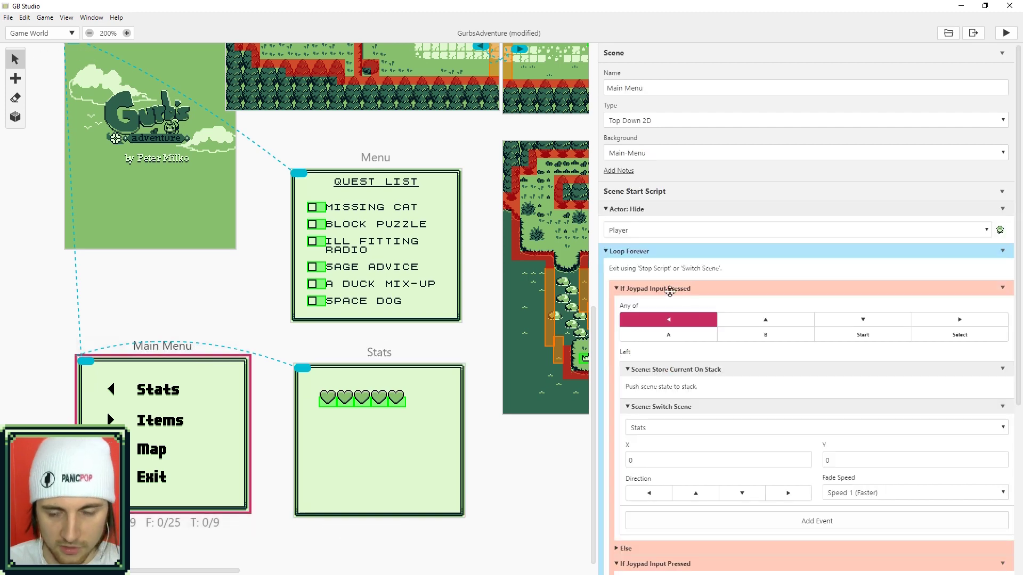
{"action": "scroll", "coordinate": [697, 266], "scroll_direction": "down", "scroll_amount": 4}
{"action": "scroll", "coordinate": [714, 249], "scroll_direction": "up", "scroll_amount": 3}
{"action": "scroll", "coordinate": [713, 249], "scroll_direction": "down", "scroll_amount": 3}
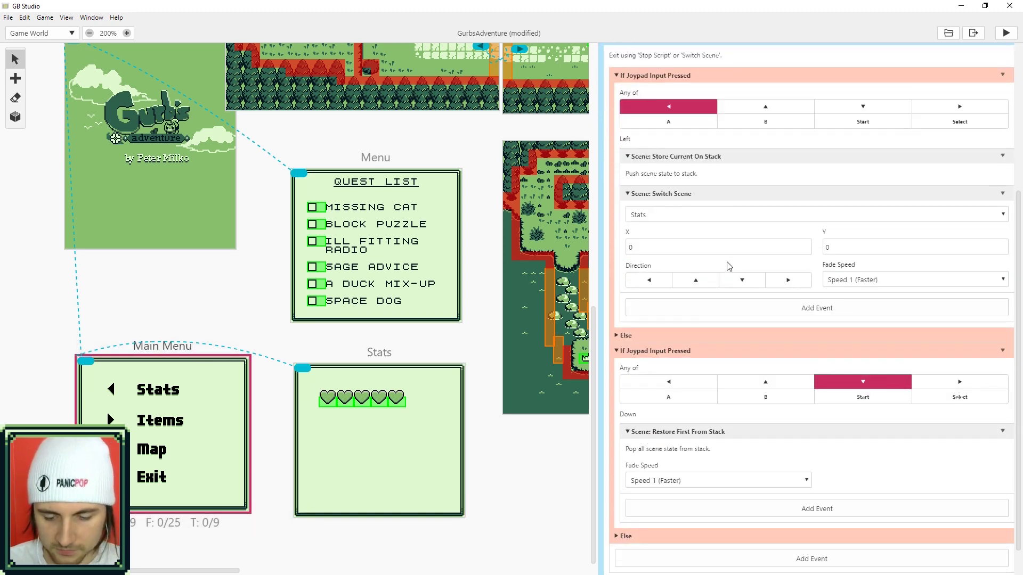
{"action": "left_click", "coordinate": [351, 353]}
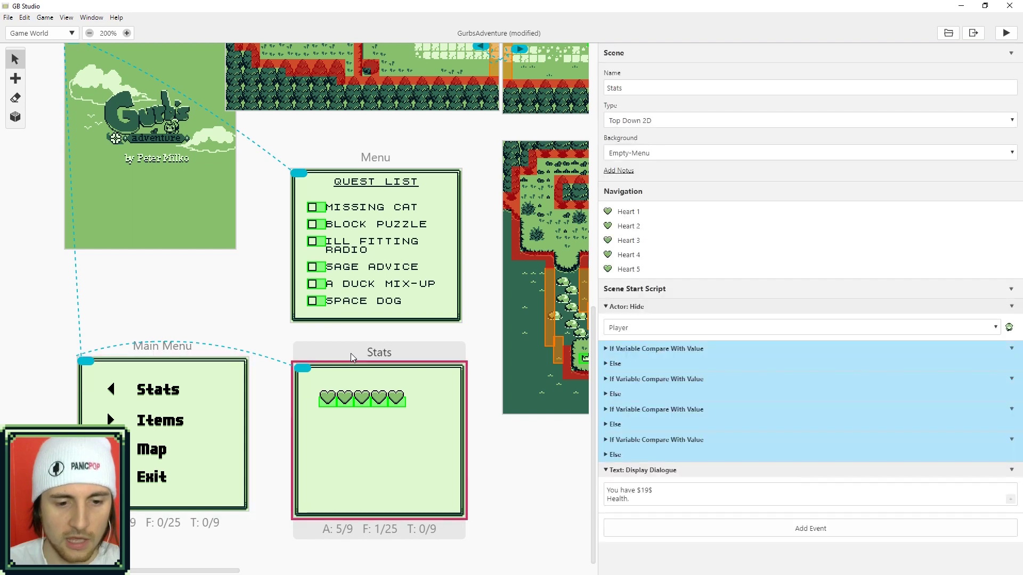
Add a Loop Forever event to the Stats start script.
{"action": "left_click", "coordinate": [795, 532]}
{"action": "type", "text": "loo"}
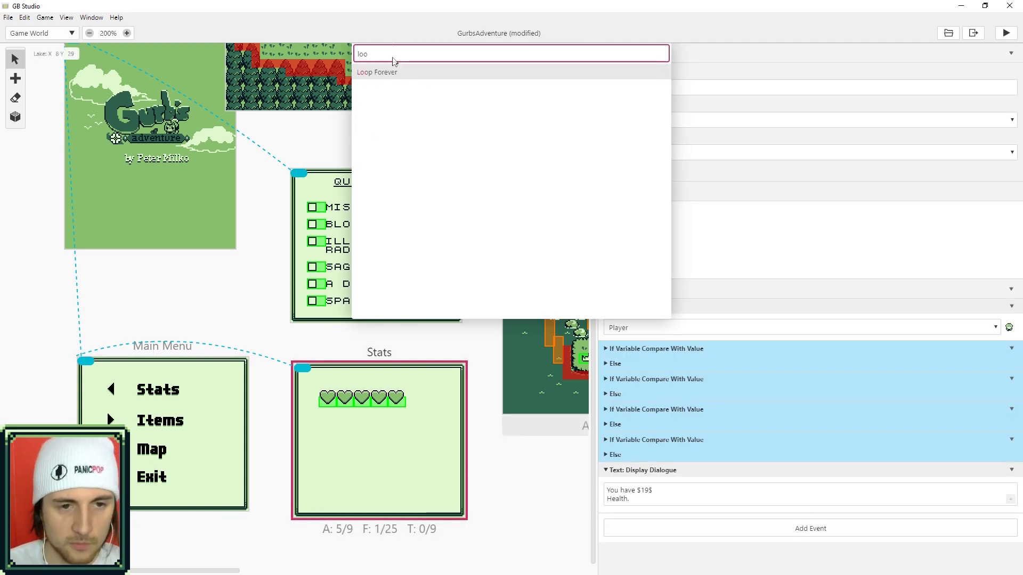
{"action": "left_click", "coordinate": [384, 75]}
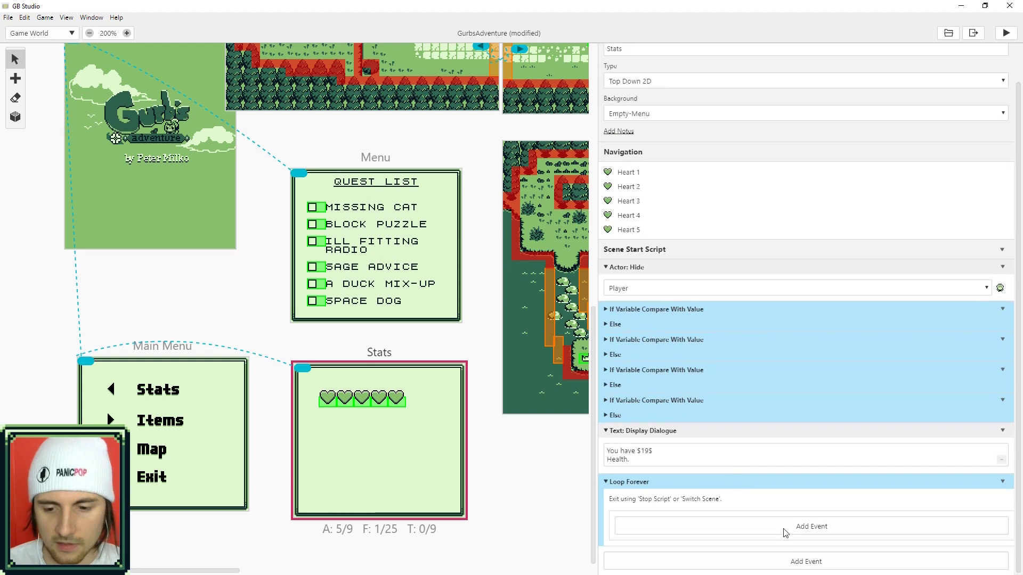
Inside the loop, add an If Joypad Input Pressed check that responds only to Down.
{"action": "left_click", "coordinate": [783, 527]}
{"action": "type", "text": "joy"}
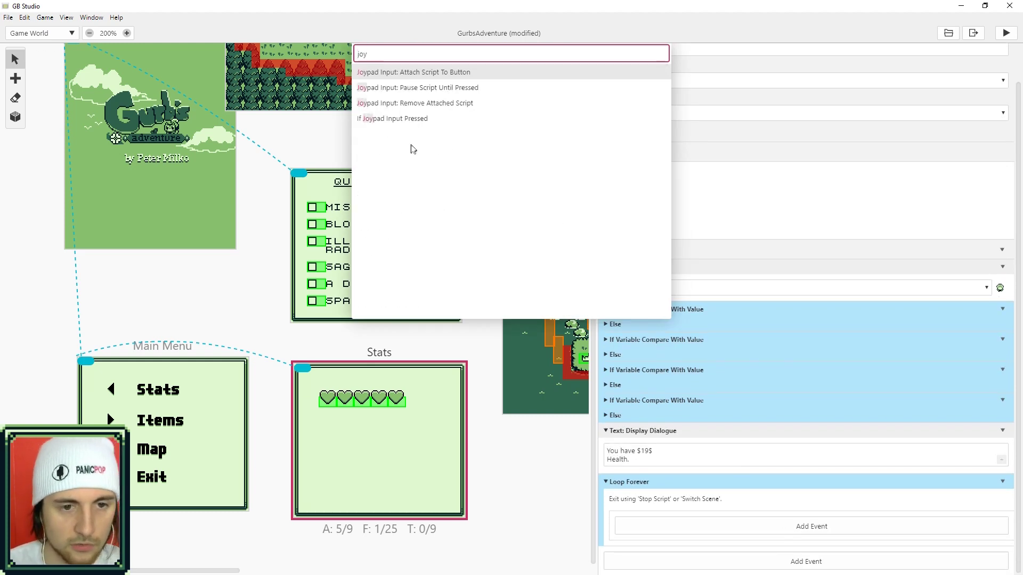
{"action": "left_click", "coordinate": [401, 118]}
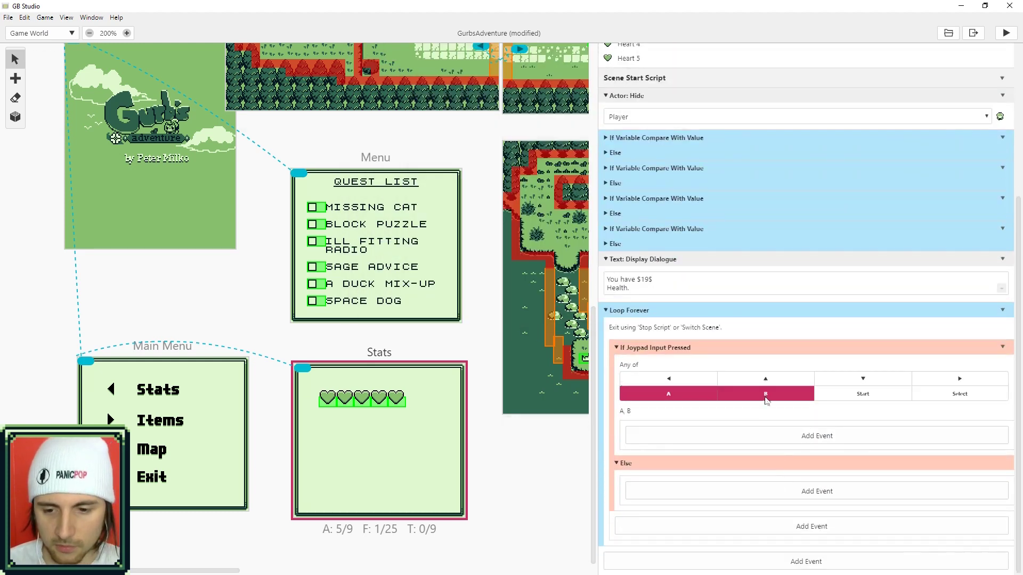
{"action": "left_click", "coordinate": [766, 395], "text": "shift"}
{"action": "left_click", "coordinate": [863, 379]}
Under the Down check, add Restore Previous From Stack with fade Speed 1 (Faster).
{"action": "left_click", "coordinate": [809, 439]}
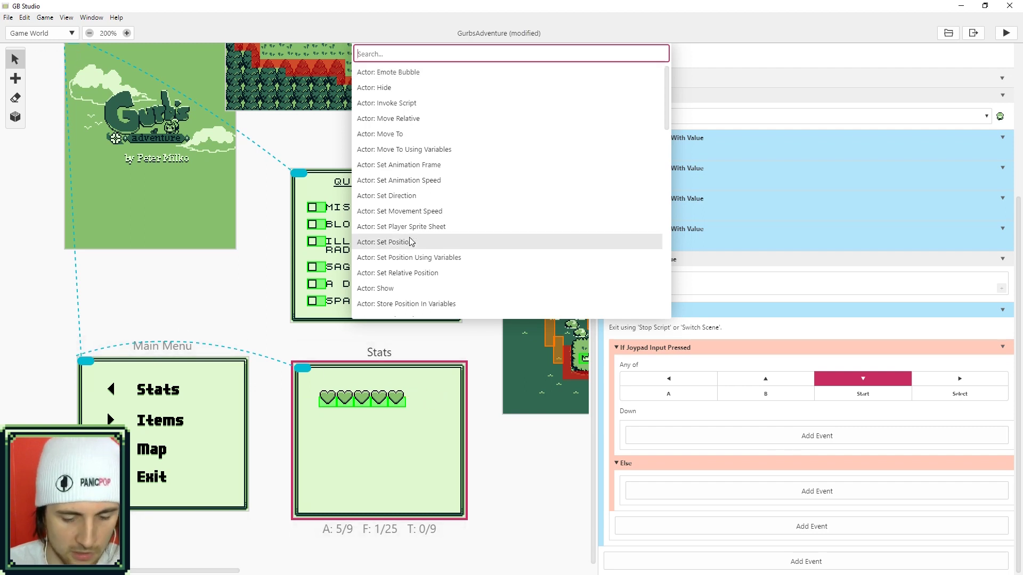
{"action": "type", "text": "stack"}
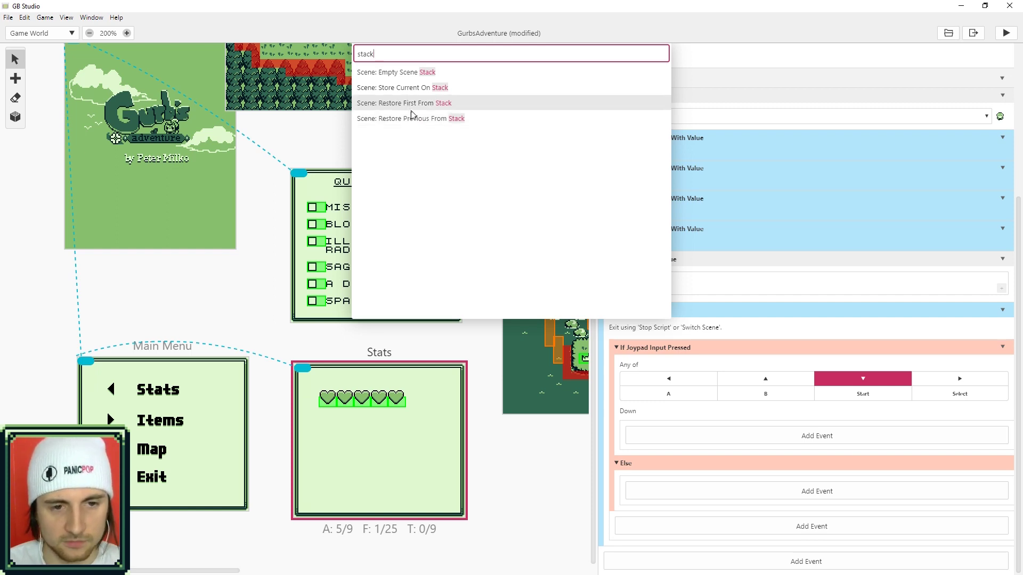
{"action": "left_click", "coordinate": [413, 118]}
{"action": "scroll", "coordinate": [751, 417], "scroll_direction": "down", "scroll_amount": 1}
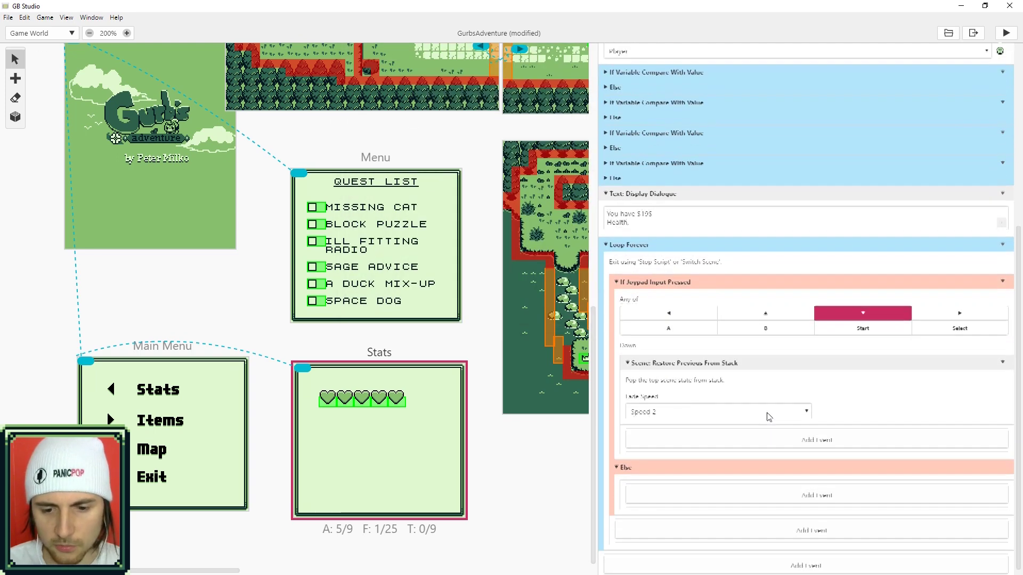
{"action": "left_click", "coordinate": [689, 412]}
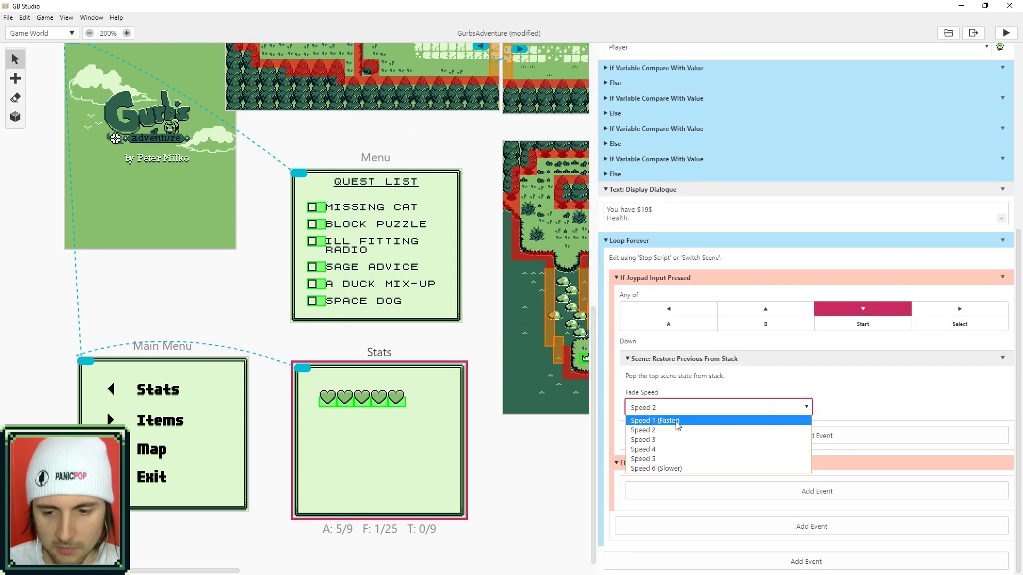
{"action": "left_click", "coordinate": [668, 418]}
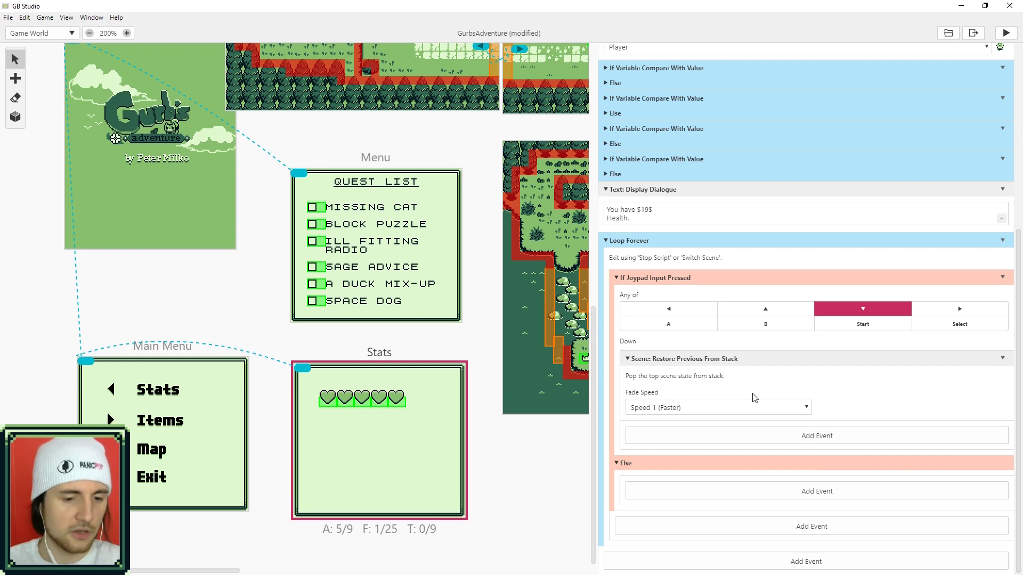